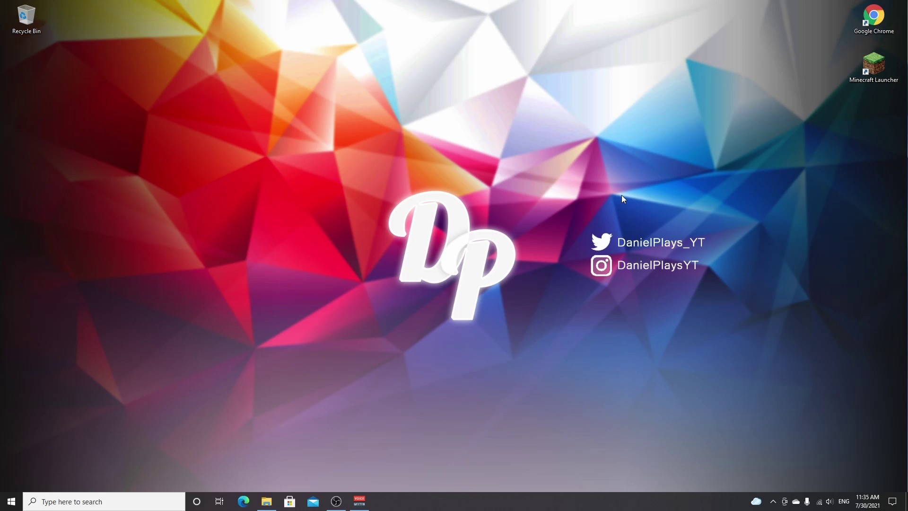
# Open the Minecraft Launcher and select the Latest release 1.17.1 profile for Java Edition
pyautogui.doubleClick(868, 68)
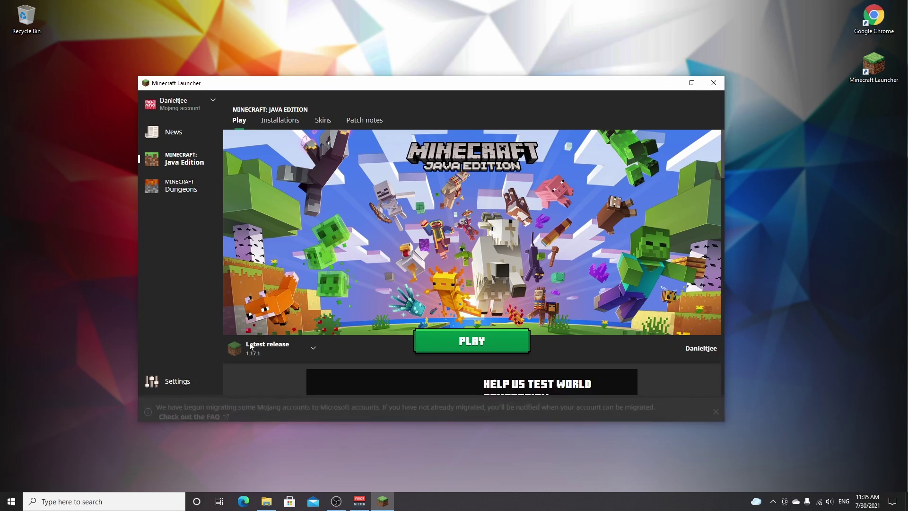
pyautogui.click(311, 347)
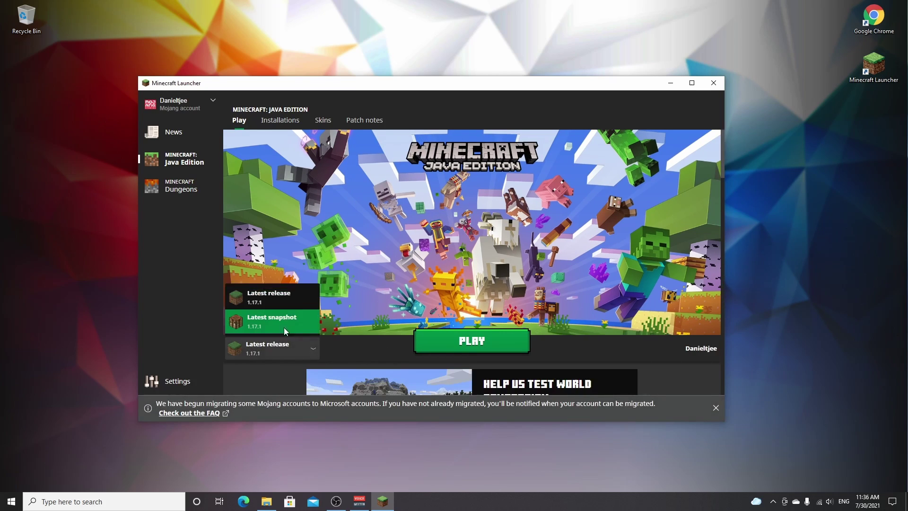
pyautogui.click(273, 306)
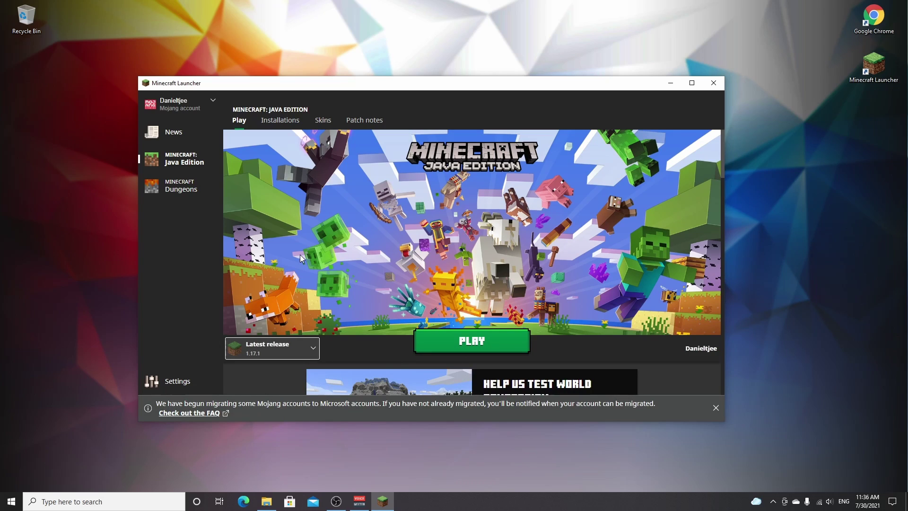
# Create a new Java Edition installation, giving it a person's first name and choosing release 1.17.1 as its version
pyautogui.click(280, 121)
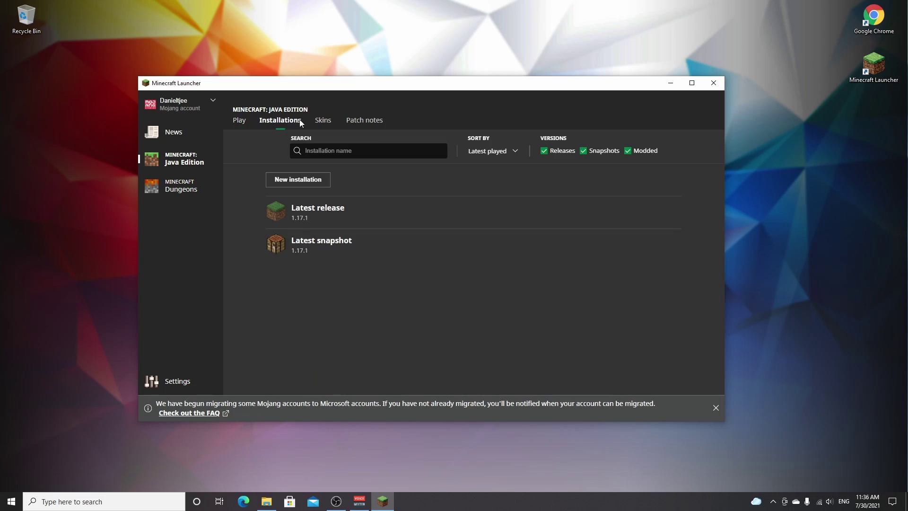
pyautogui.click(314, 186)
pyautogui.write('Daneil')
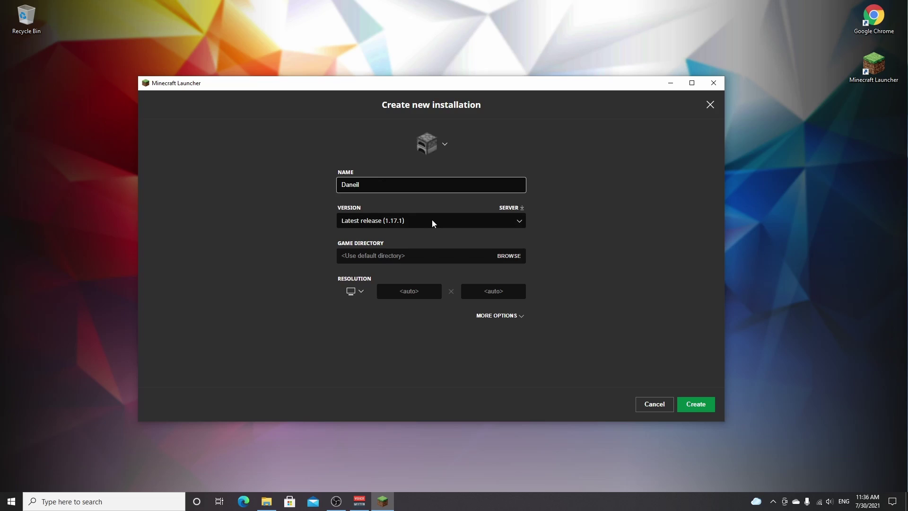
pyautogui.click(413, 218)
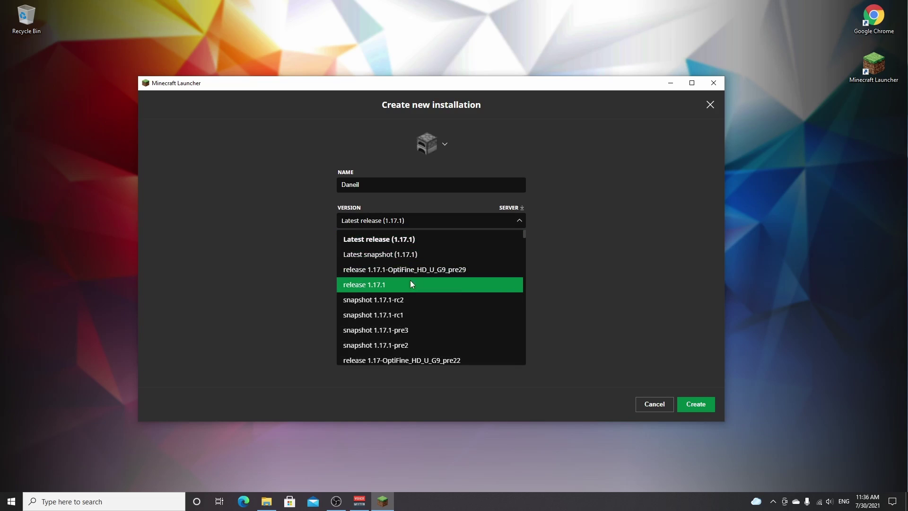
pyautogui.click(376, 286)
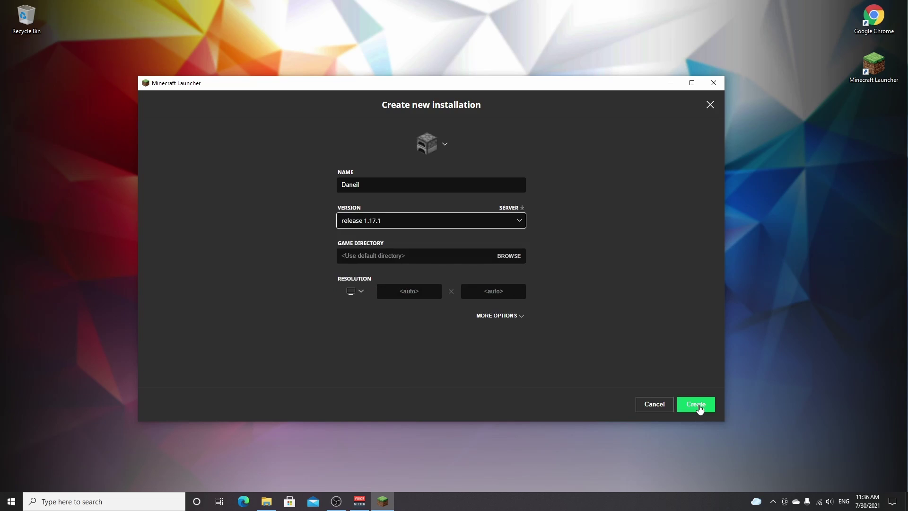
pyautogui.click(697, 404)
# Launch the new 1.17.1 installation up to the Minecraft main menu and quit the game
pyautogui.click(624, 277)
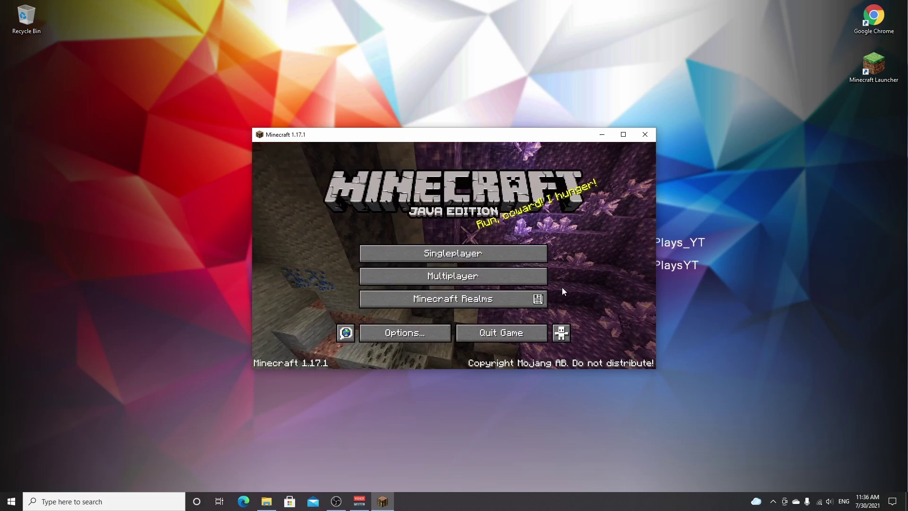
pyautogui.click(500, 333)
# In Google Chrome, open the danielplays.net post "How to install Forge for Minecraft 1.17.1 + Mods" and follow its Forge Mod loader link
pyautogui.doubleClick(873, 17)
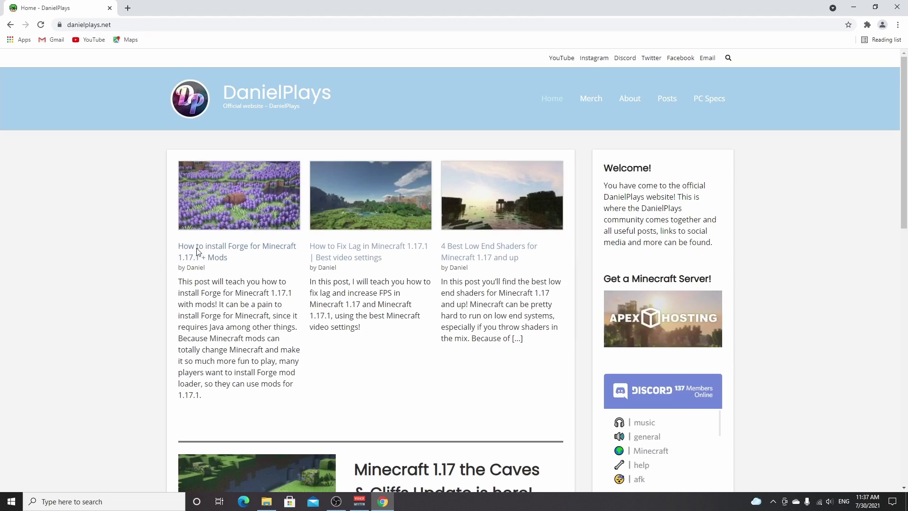
pyautogui.click(199, 251)
pyautogui.scroll(-2, 126, 260)
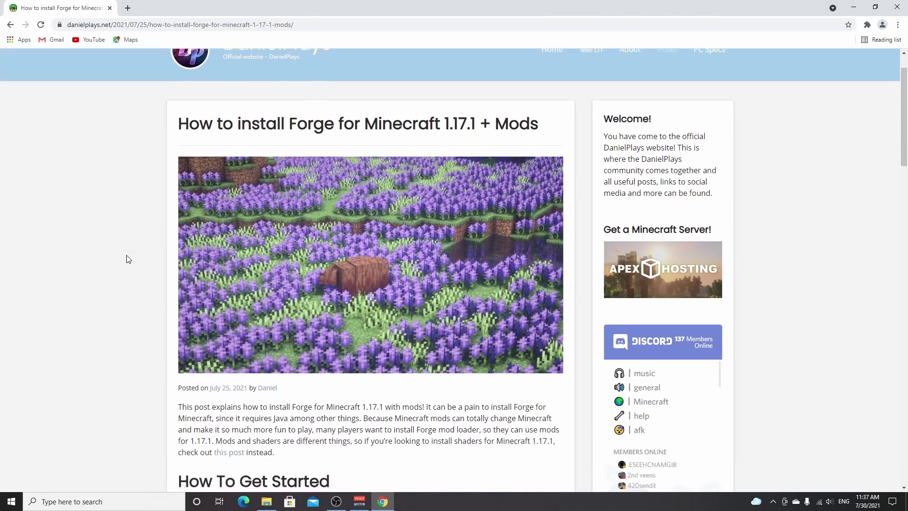
pyautogui.scroll(-5, 126, 259)
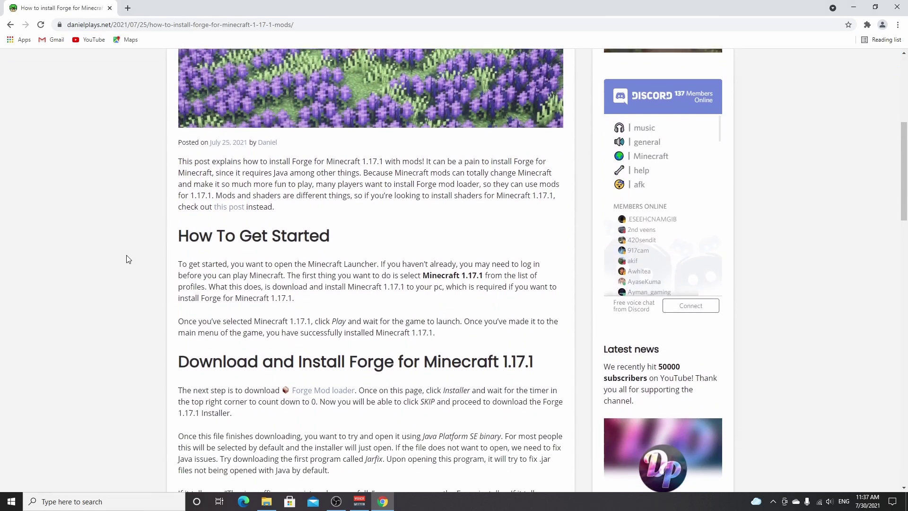
pyautogui.scroll(-1, 126, 259)
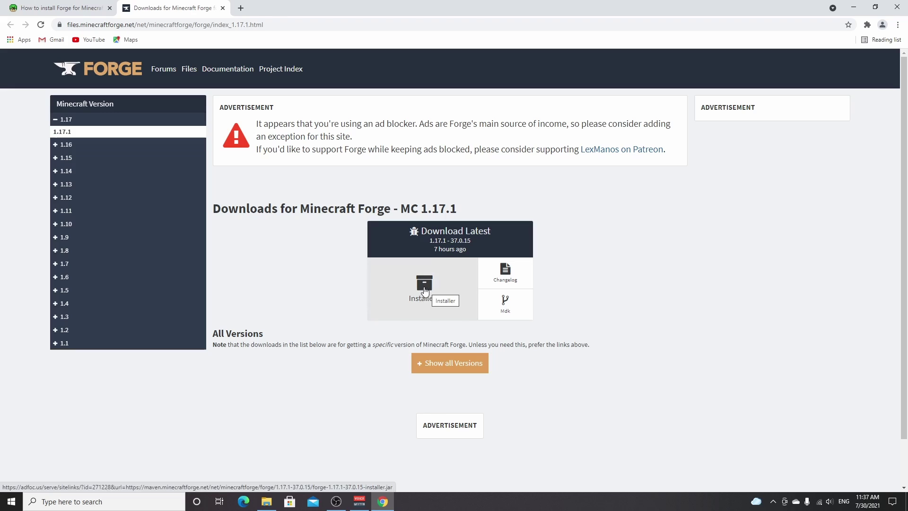
# Download the latest Forge 1.17.1 - 37.0.15 installer, skip the advertisement, close its page and keep the flagged .jar file
pyautogui.click(424, 290)
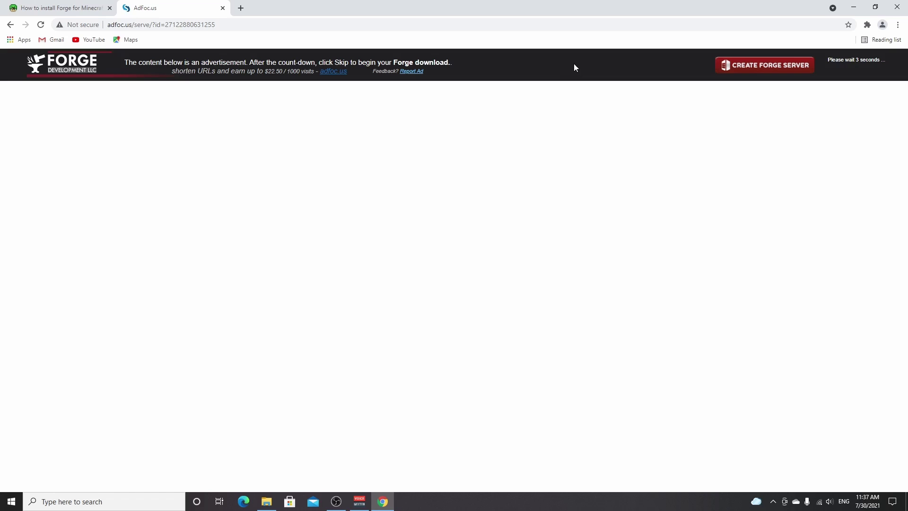
pyautogui.click(857, 68)
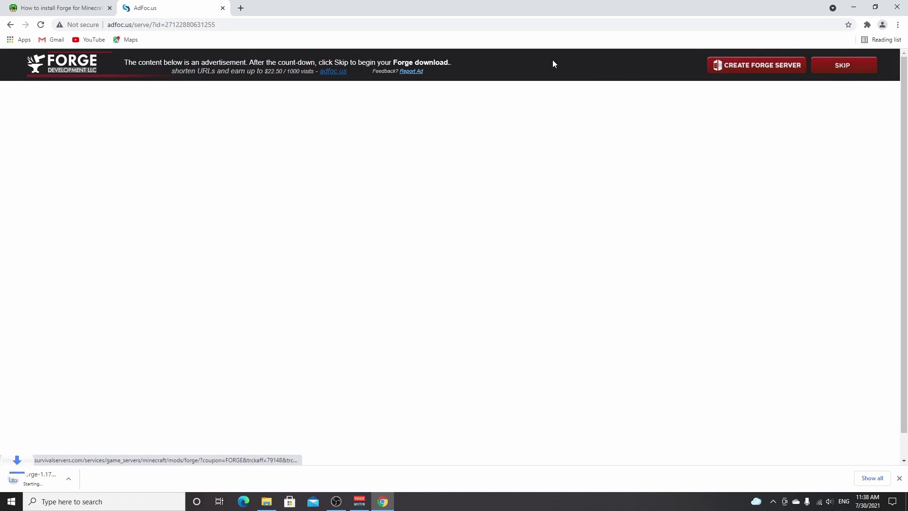
pyautogui.click(222, 9)
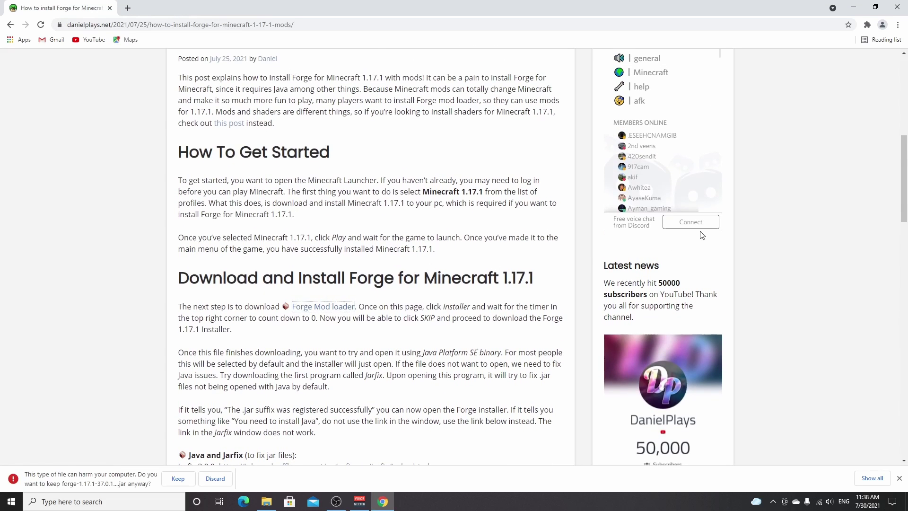
pyautogui.scroll(-5, 84, 423)
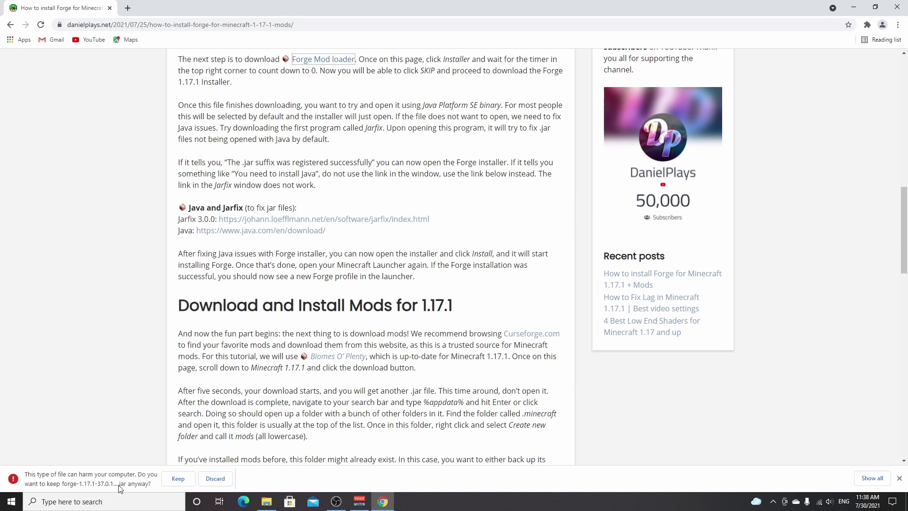
pyautogui.click(179, 479)
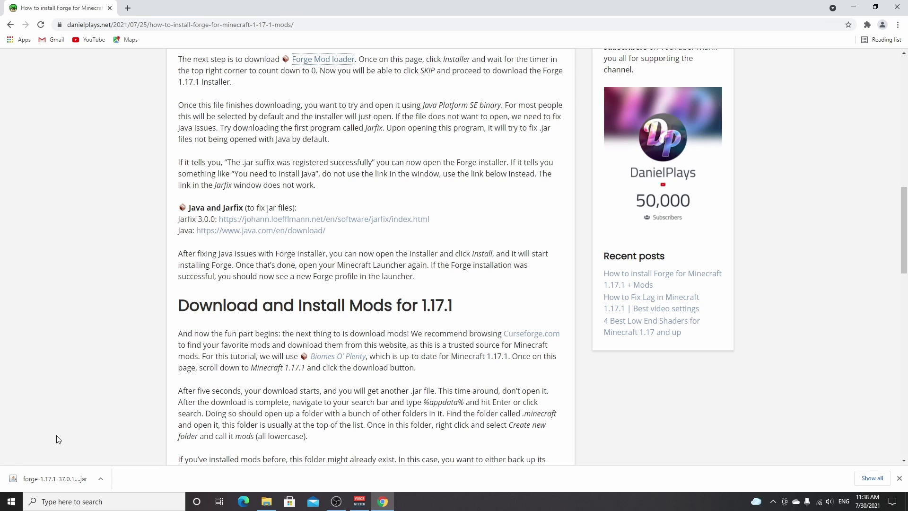
# Open Chrome's downloads list, launch forge-1.17.1-37.0.15-installer.jar and close the installer window
pyautogui.hotkey('ctrl', 'j')
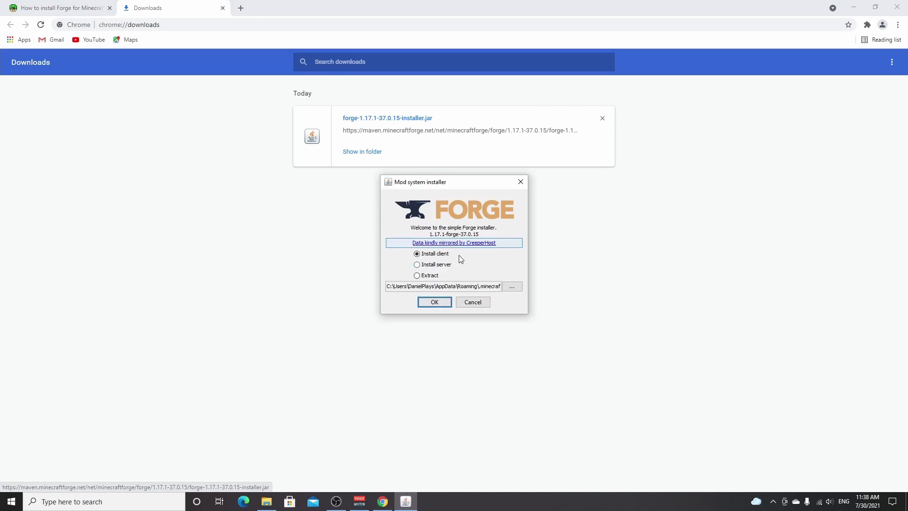
pyautogui.click(522, 183)
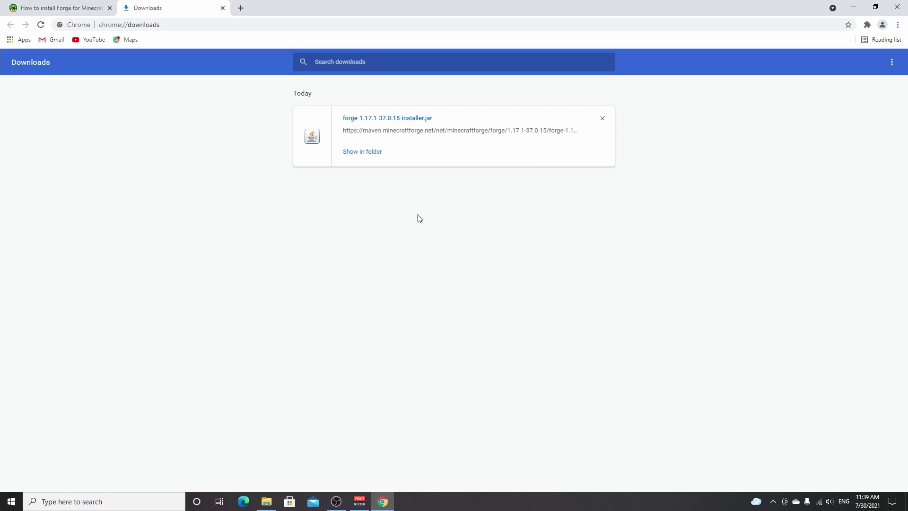
# Show the downloaded Forge installer in its folder, open it with Java(TM) Platform SE binary and close the installer window again
pyautogui.click(363, 152)
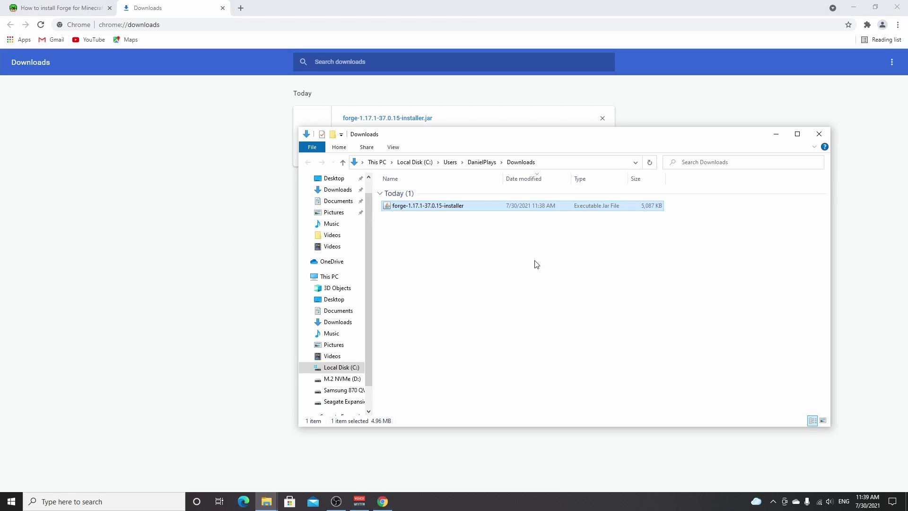
pyautogui.rightClick(427, 209)
pyautogui.moveTo(524, 278)
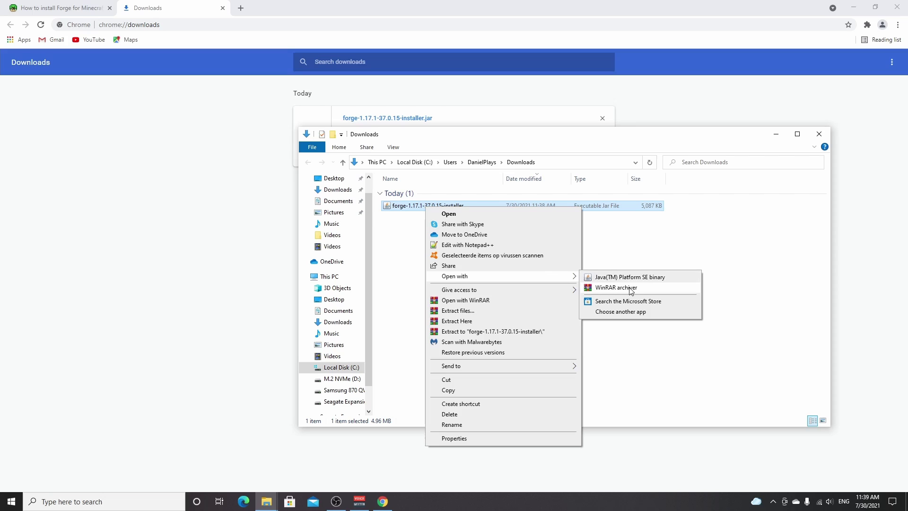
pyautogui.click(632, 280)
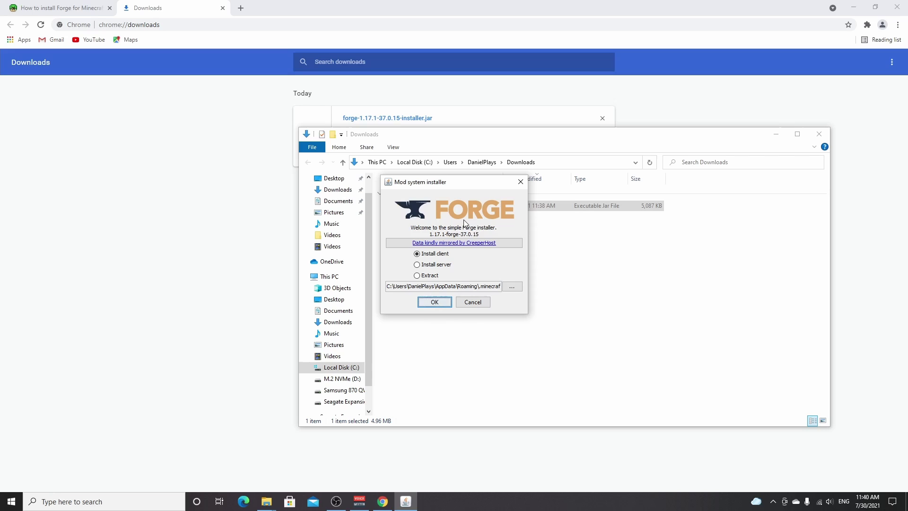
pyautogui.press('Escape')
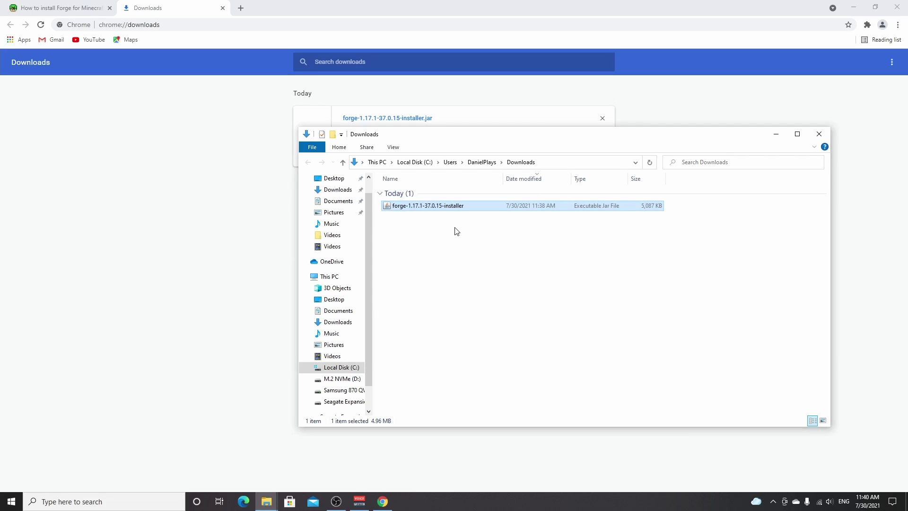
# Return to the Forge post's Java and Jarfix section and open the Jarfix 3.0.0 link in a new tab
pyautogui.click(197, 189)
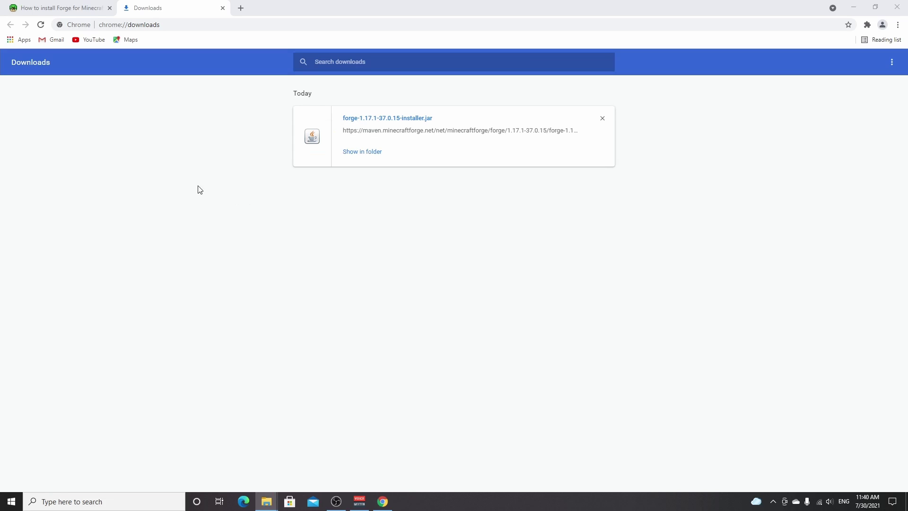
pyautogui.click(61, 7)
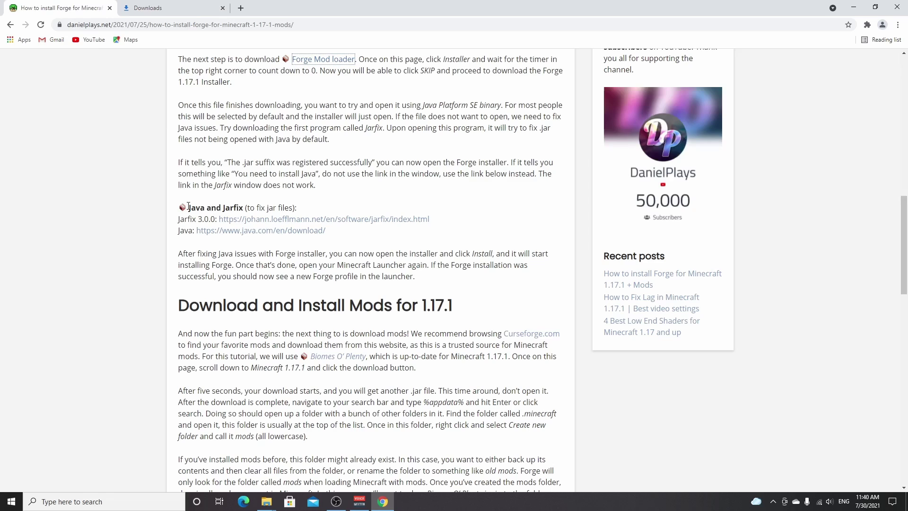
pyautogui.moveTo(188, 211); pyautogui.dragTo(243, 209)
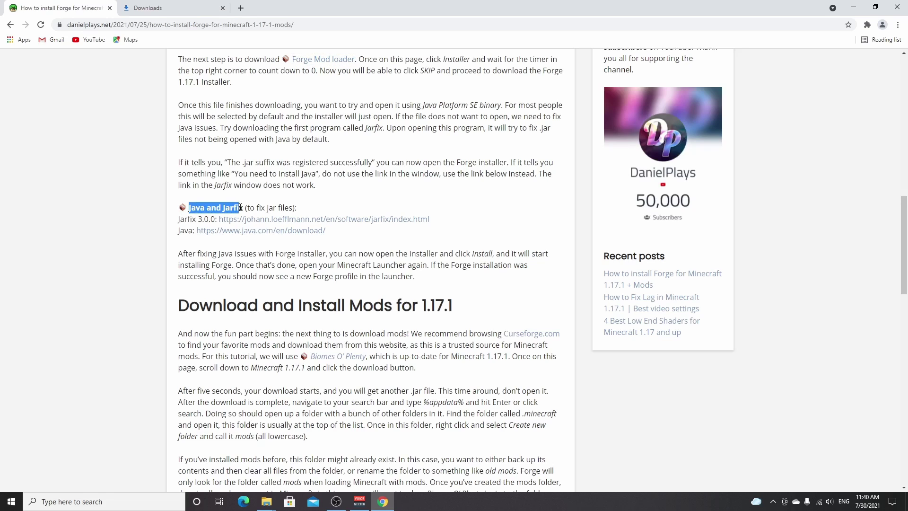
pyautogui.click(314, 213)
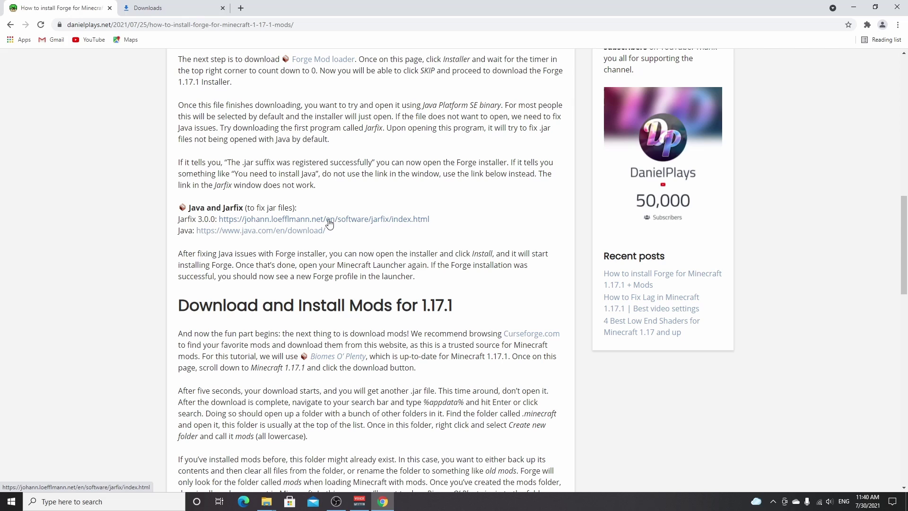
pyautogui.rightClick(329, 222)
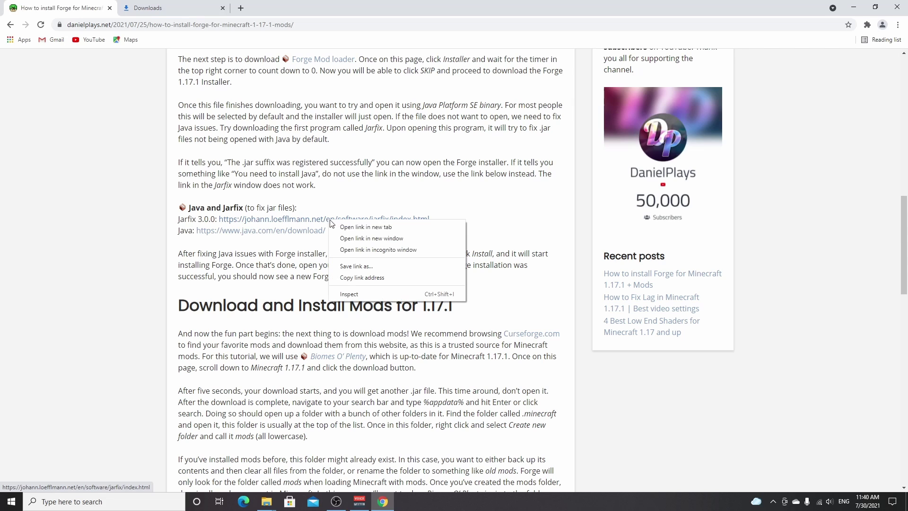
pyautogui.click(352, 228)
pyautogui.click(253, 7)
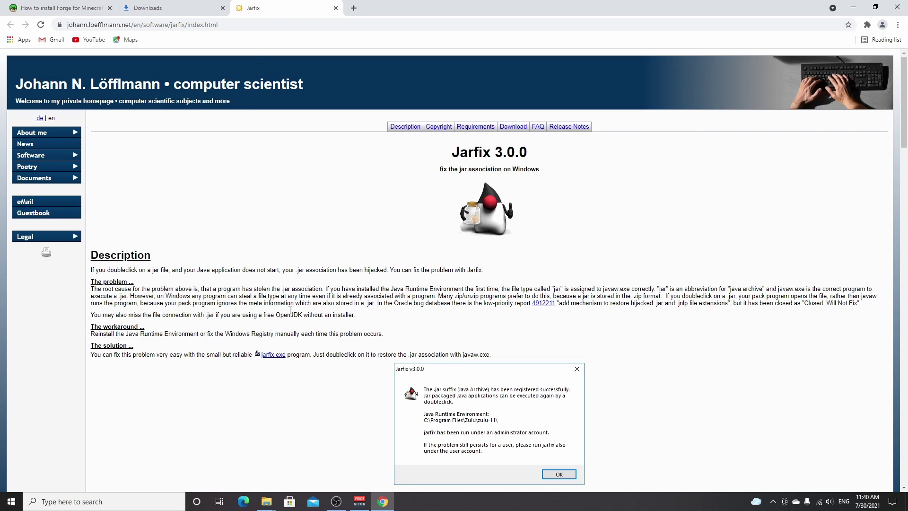
# Download jarfix.exe, run it to repair the .jar file association and dismiss its message
pyautogui.click(271, 356)
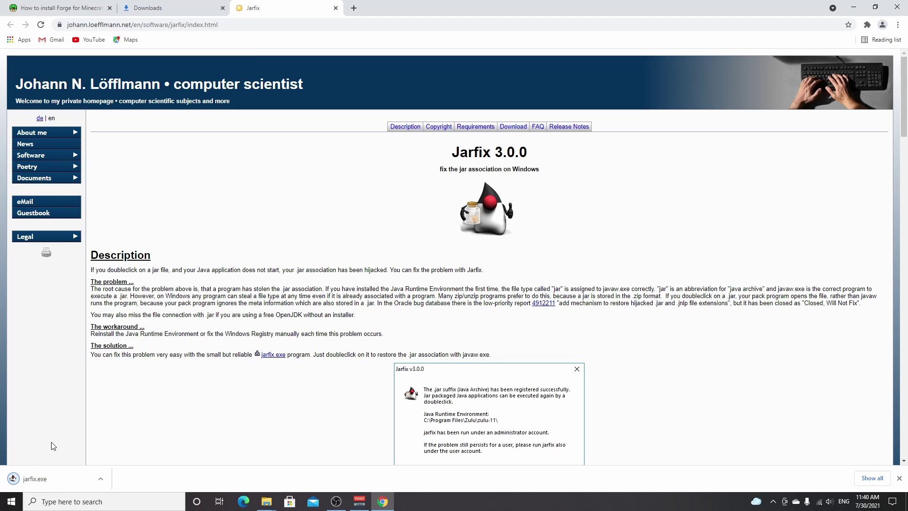
pyautogui.click(47, 479)
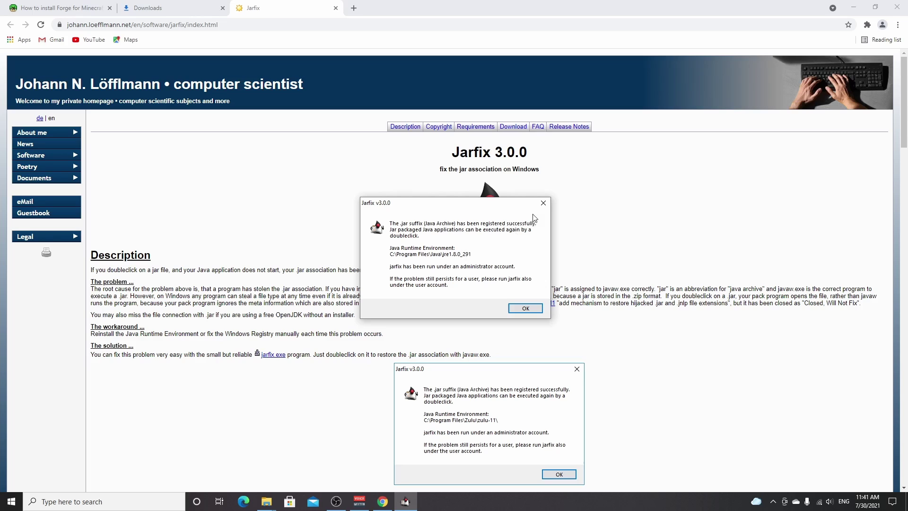
pyautogui.click(543, 203)
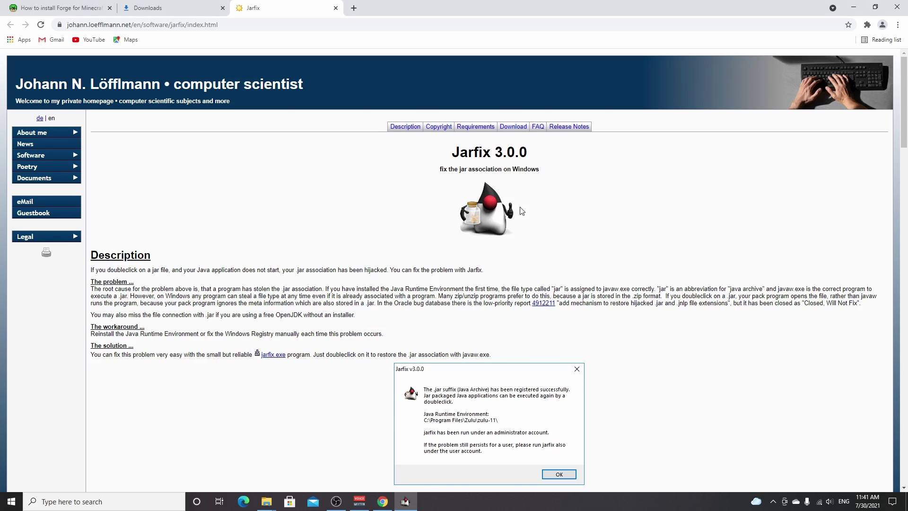
# Go back to the downloads list, show the Downloads folder and launch forge-1.17.1-37.0.15-installer from it
pyautogui.hotkey('ctrl', '1')
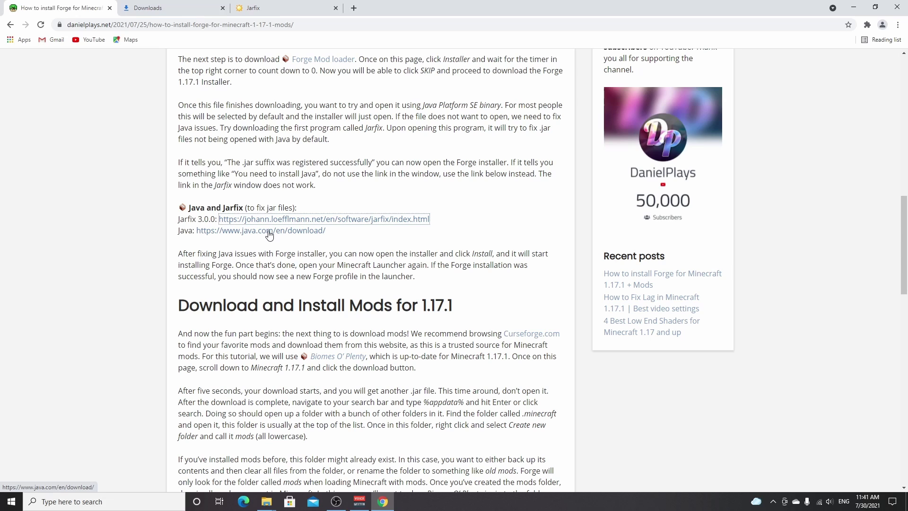
pyautogui.hotkey('ctrl', 'j')
pyautogui.click(352, 221)
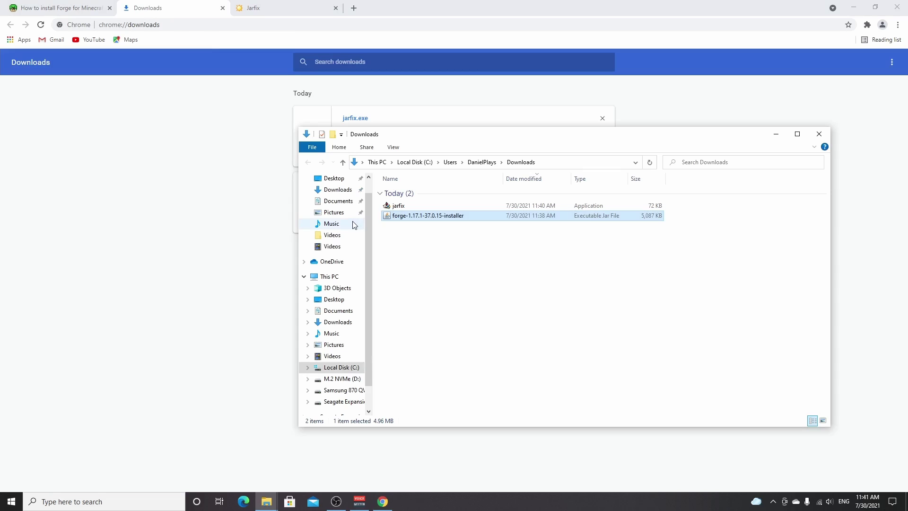
pyautogui.click(413, 218)
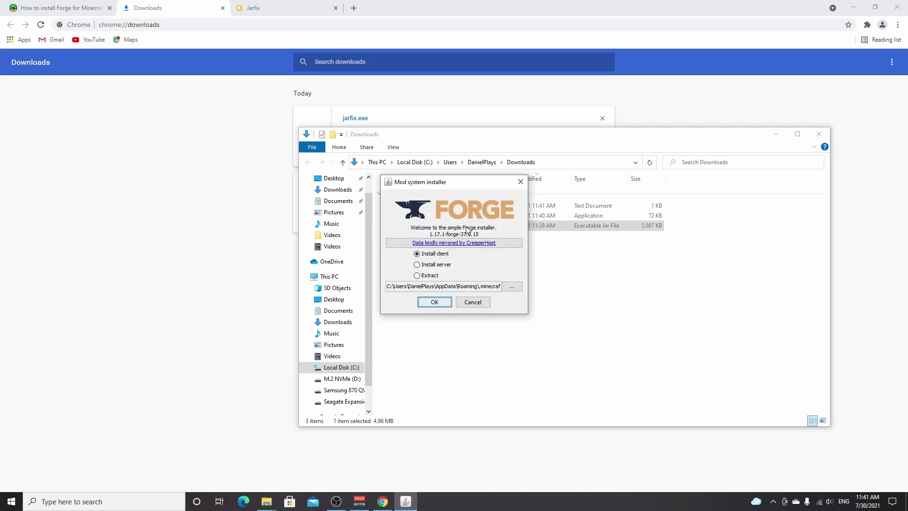
# Install the Forge client, dismiss the completion message, and close the Downloads folder window plus the Downloads and Jarfix tabs
pyautogui.click(434, 303)
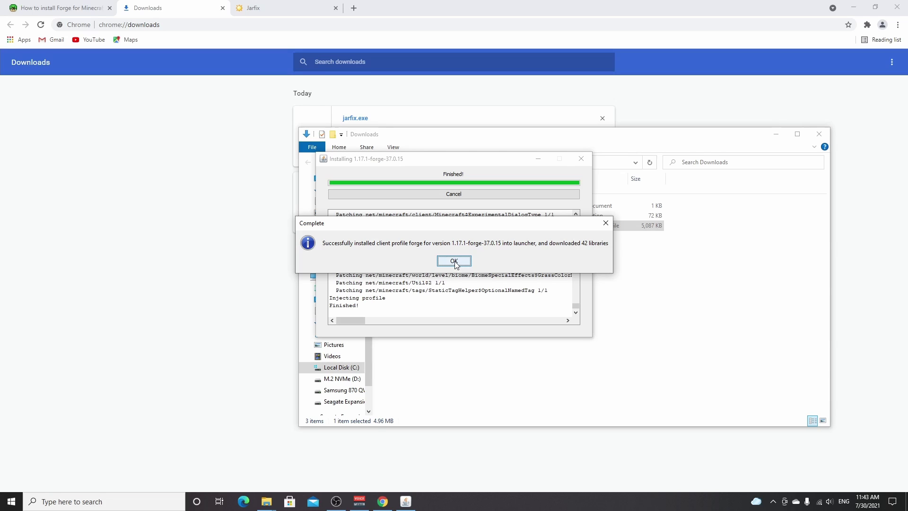
pyautogui.click(454, 261)
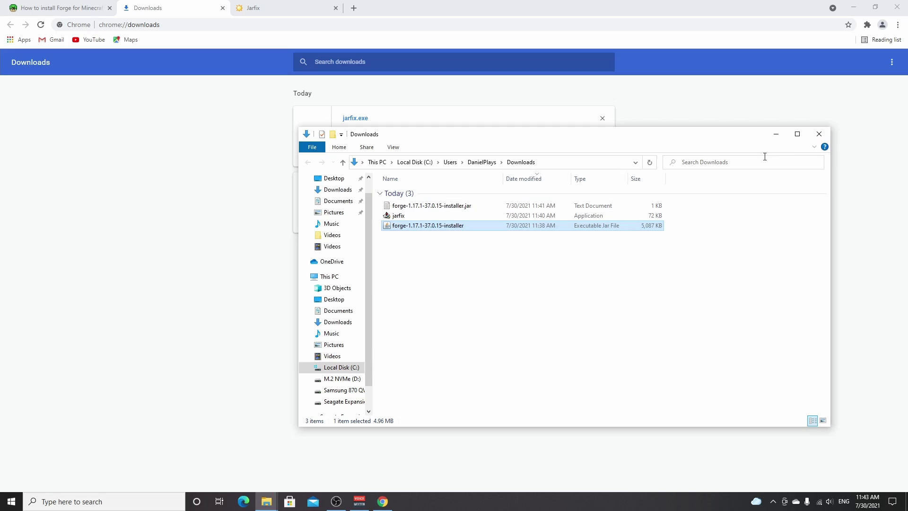
pyautogui.click(823, 135)
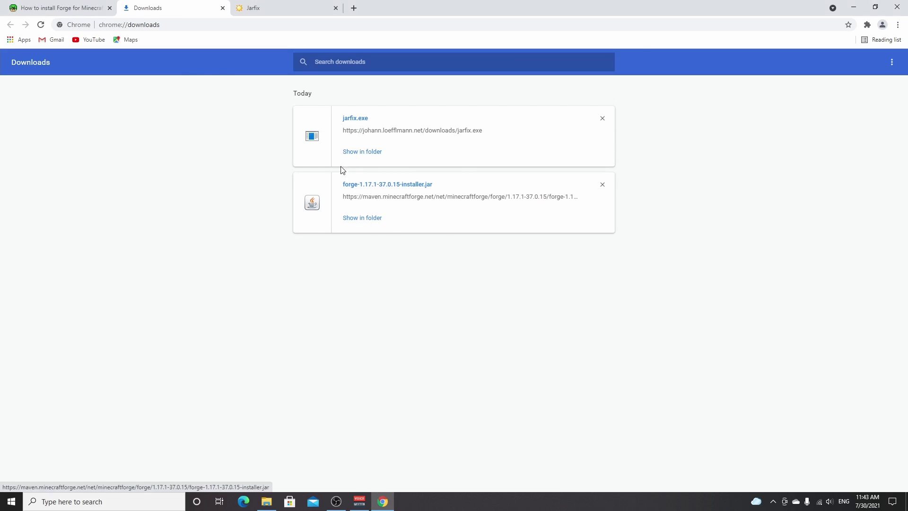
pyautogui.hotkey('ctrl', 'w')
pyautogui.hotkey('ctrl', 'w')
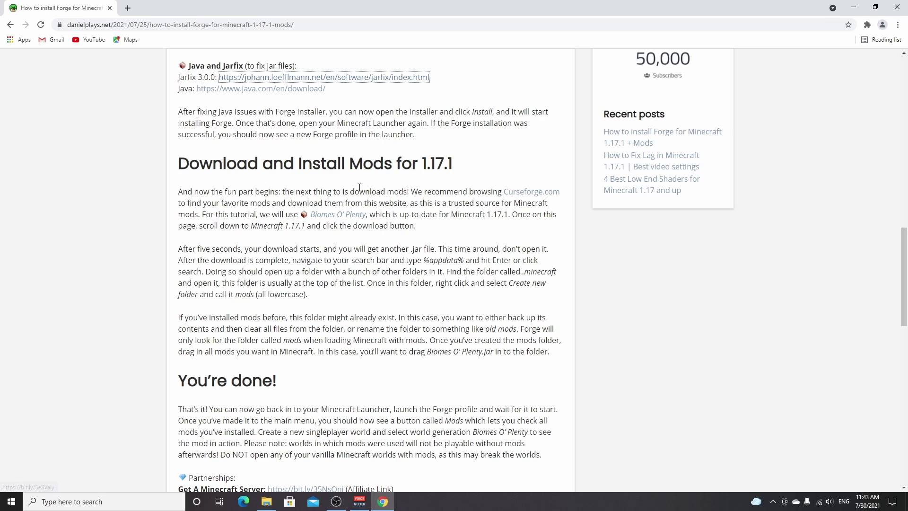
# Open the post's Biomes O' Plenty link in a new tab and switch to that page
pyautogui.rightClick(339, 217)
pyautogui.click(351, 222)
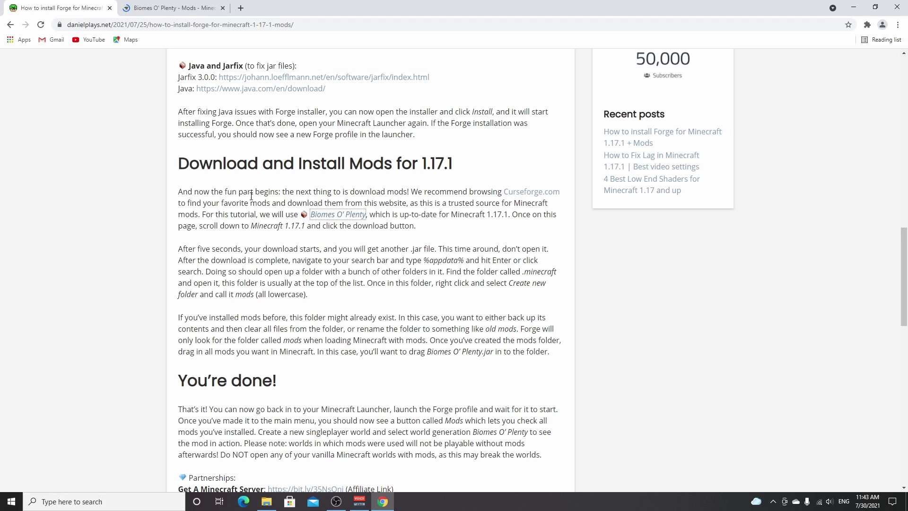
pyautogui.click(179, 9)
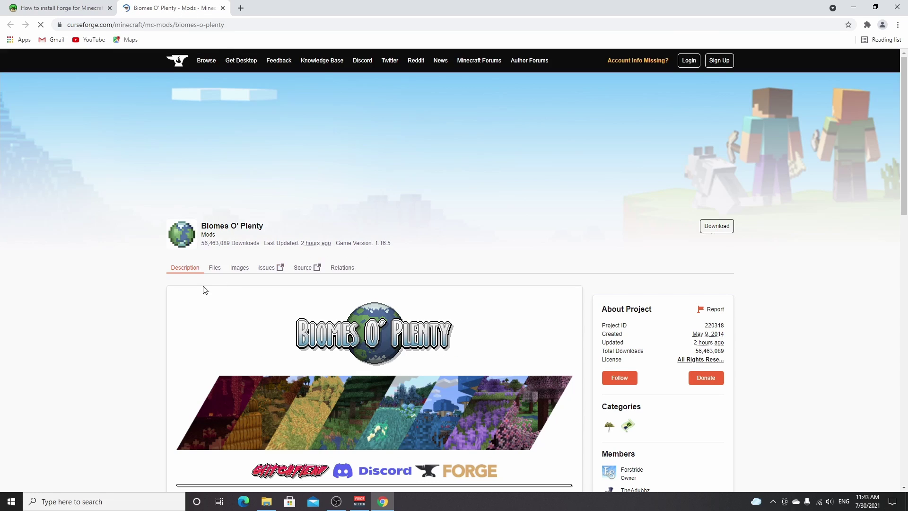
# Download the recent Biomes O' Plenty file for Minecraft 1.17, close its page, keep the .jar and place it on the desktop
pyautogui.scroll(-4, 204, 290)
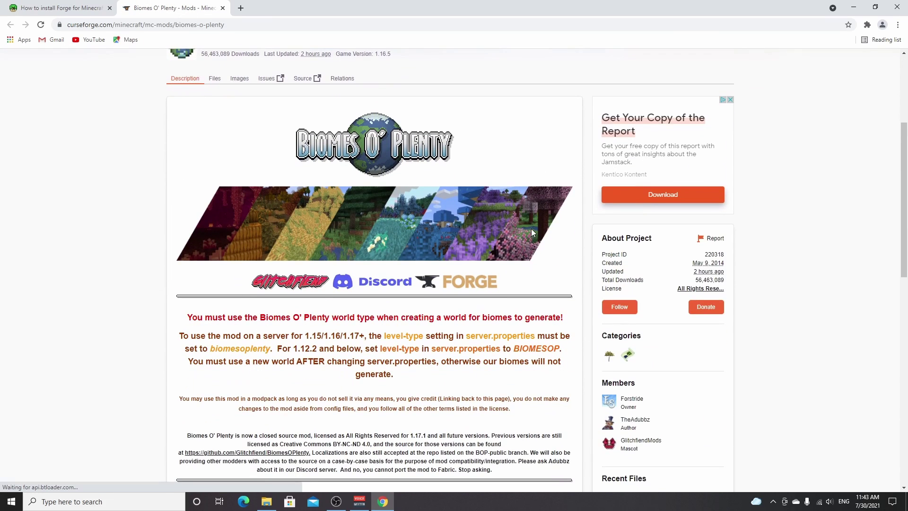
pyautogui.scroll(-4, 532, 229)
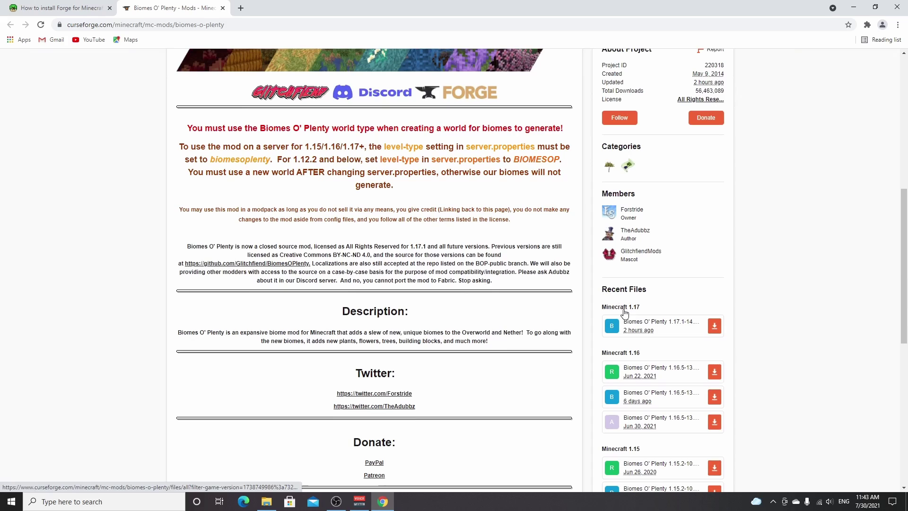
pyautogui.click(715, 327)
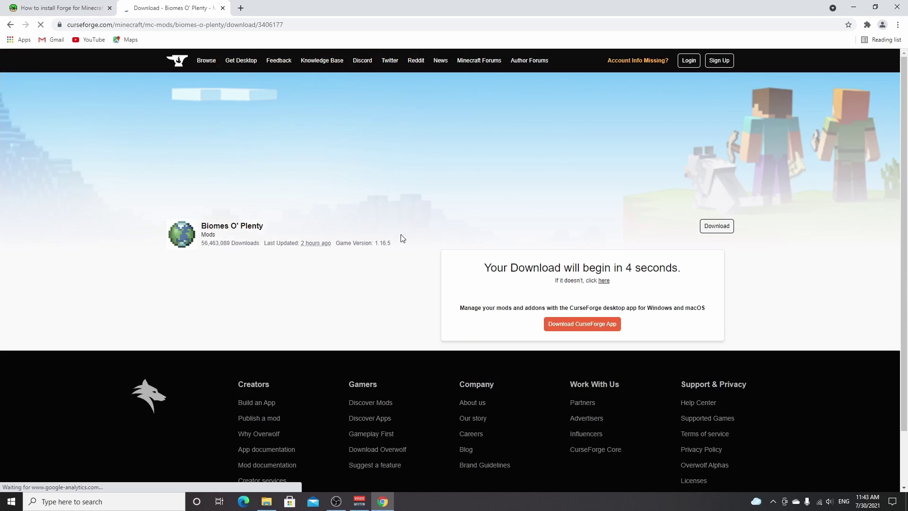
pyautogui.scroll(-1, 402, 238)
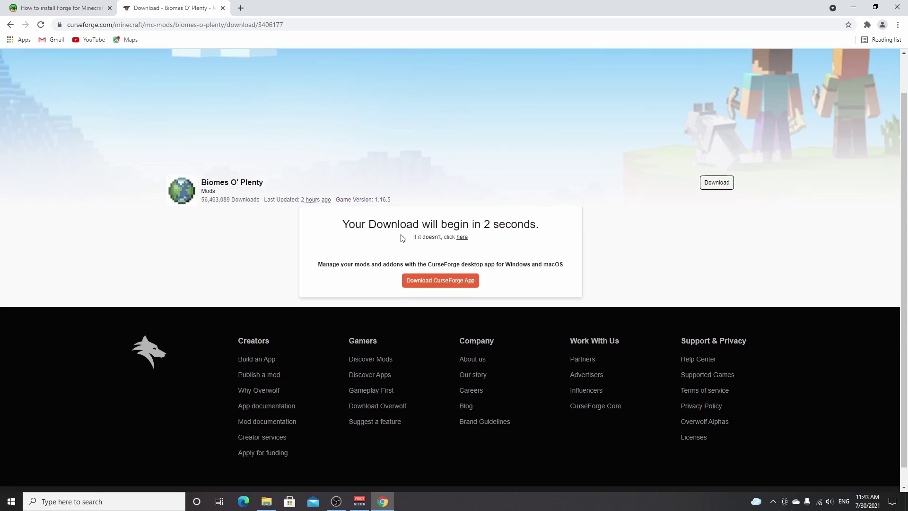
pyautogui.hotkey('ctrl', 'w')
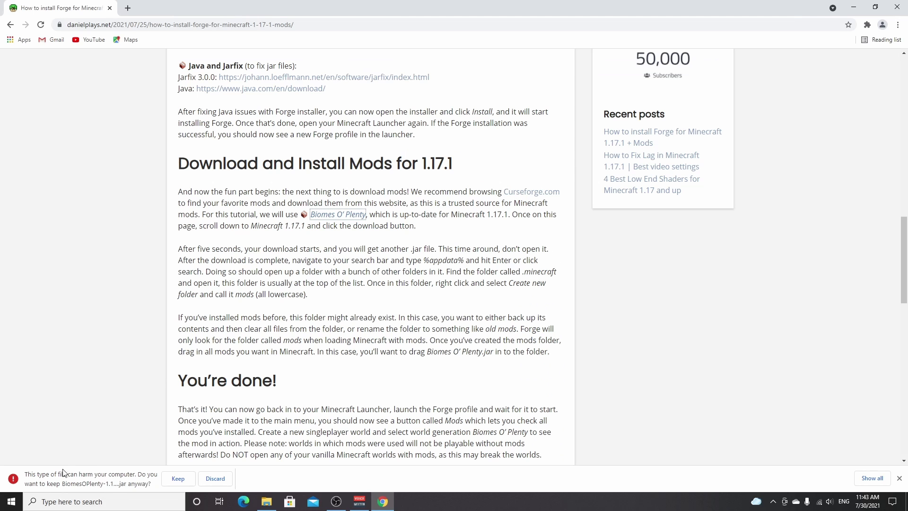
pyautogui.click(177, 478)
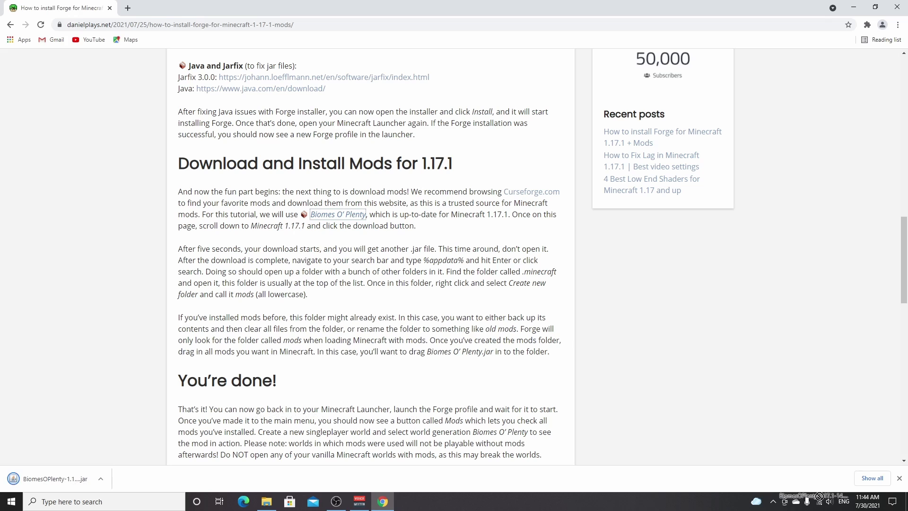
pyautogui.moveTo(820, 495); pyautogui.dragTo(97, 19)
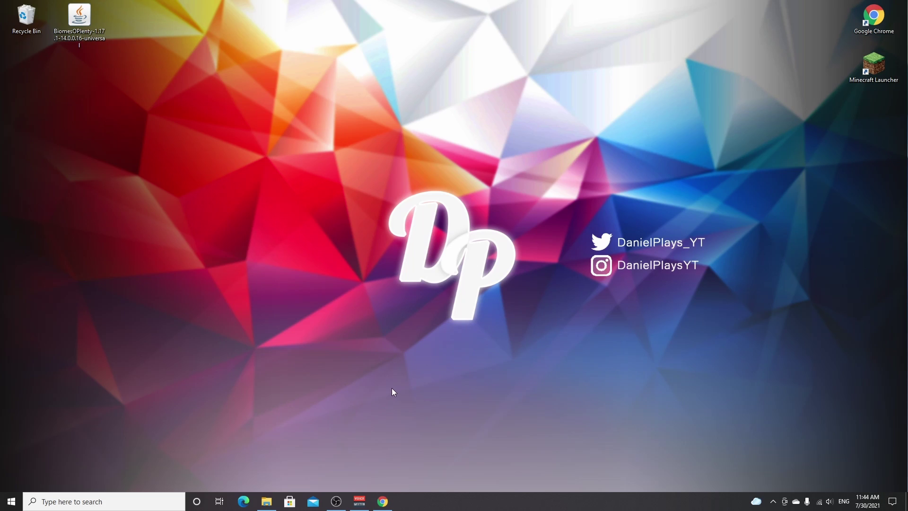
# Search Windows for %appdata%, open the matching folder and go into its .minecraft folder
pyautogui.click(106, 503)
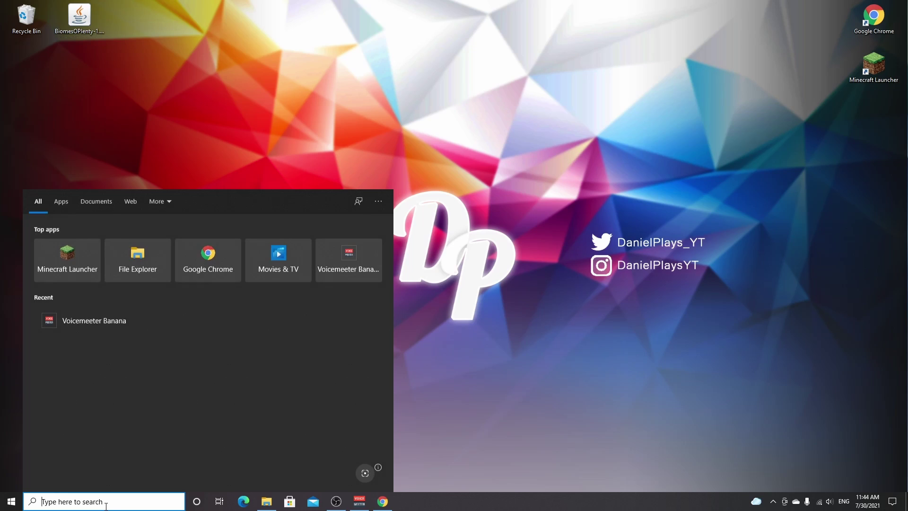
pyautogui.write('%app')
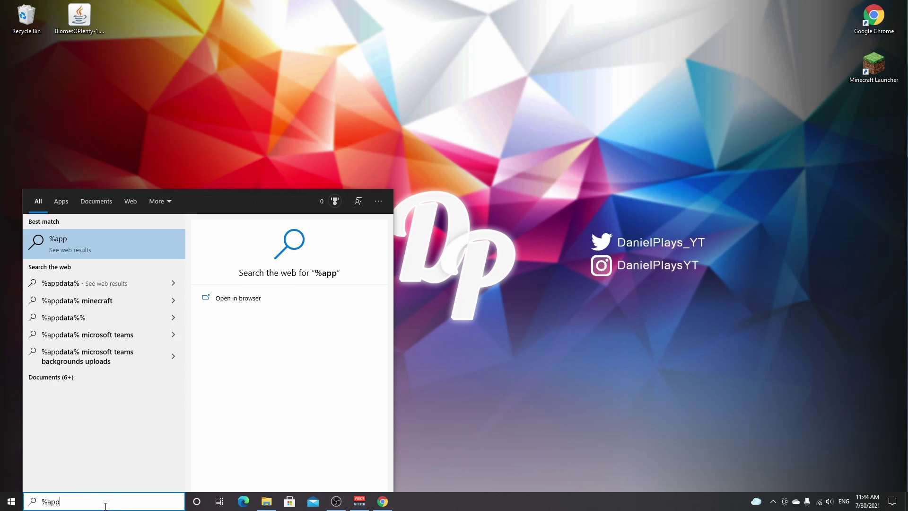
pyautogui.write('data%')
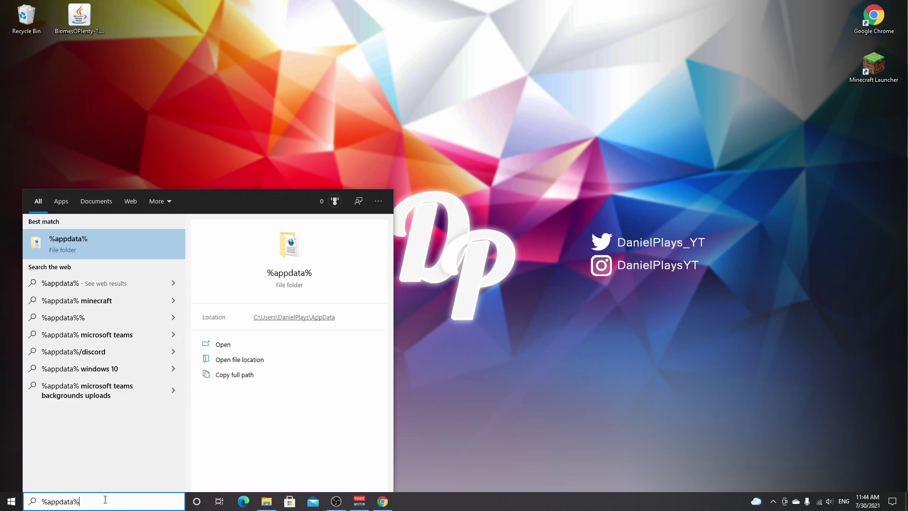
pyautogui.click(78, 238)
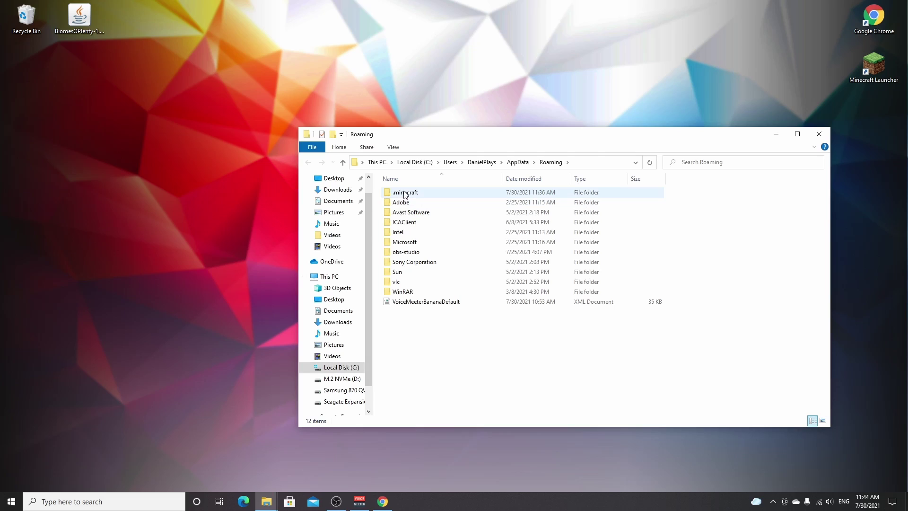
pyautogui.click(468, 192)
pyautogui.doubleClick(470, 194)
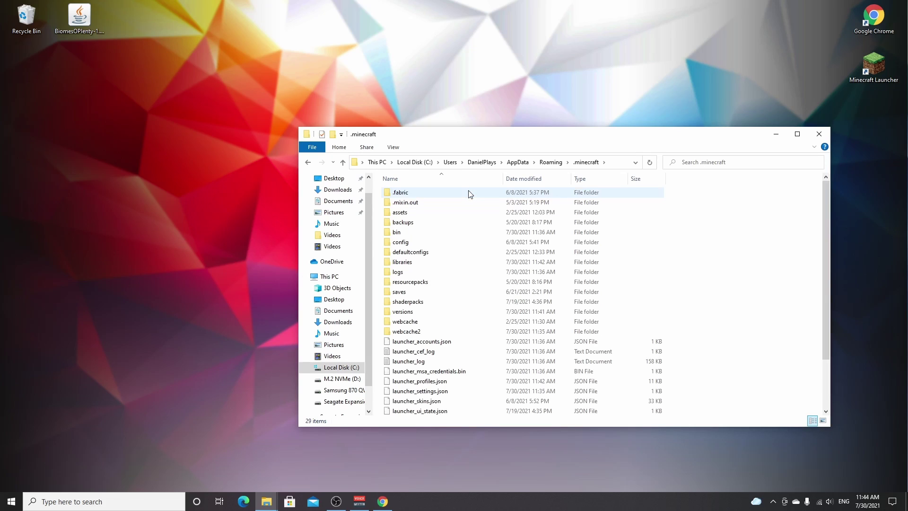
# Create a new folder named mods inside the .minecraft folder
pyautogui.rightClick(704, 322)
pyautogui.moveTo(736, 439)
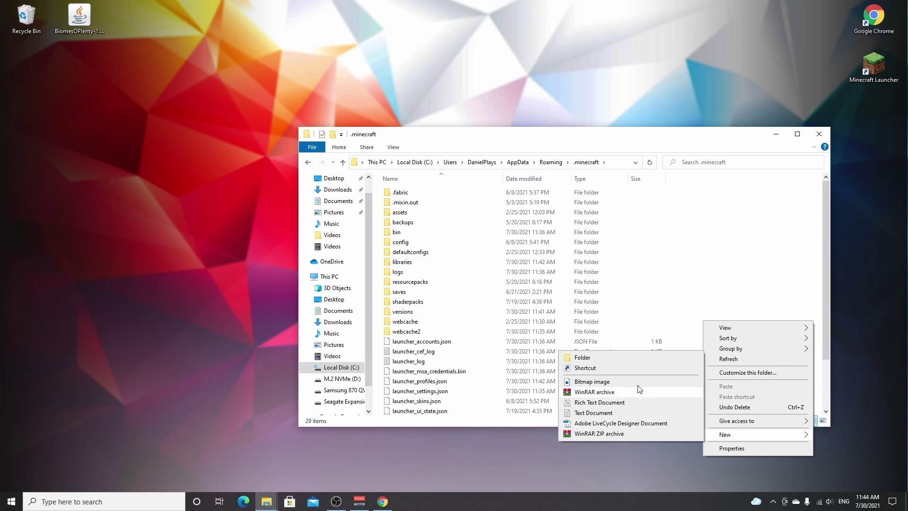
pyautogui.click(607, 357)
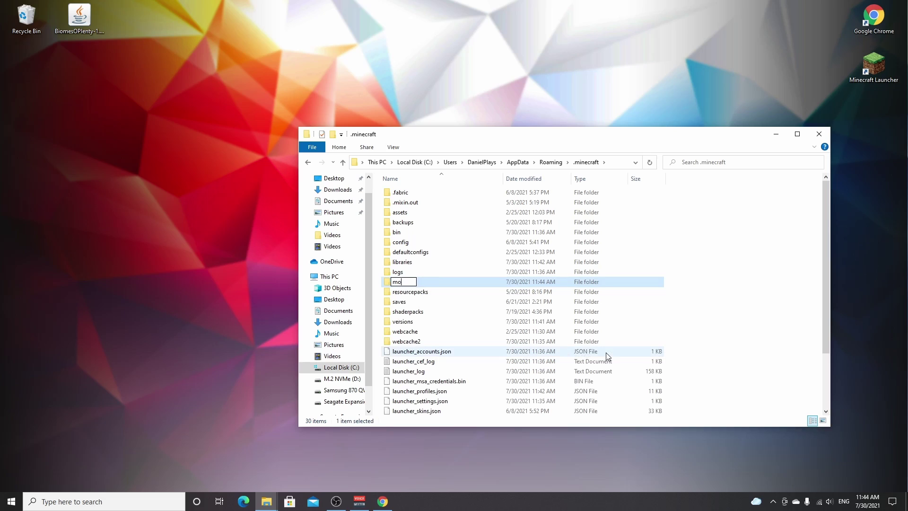
pyautogui.press('Return')
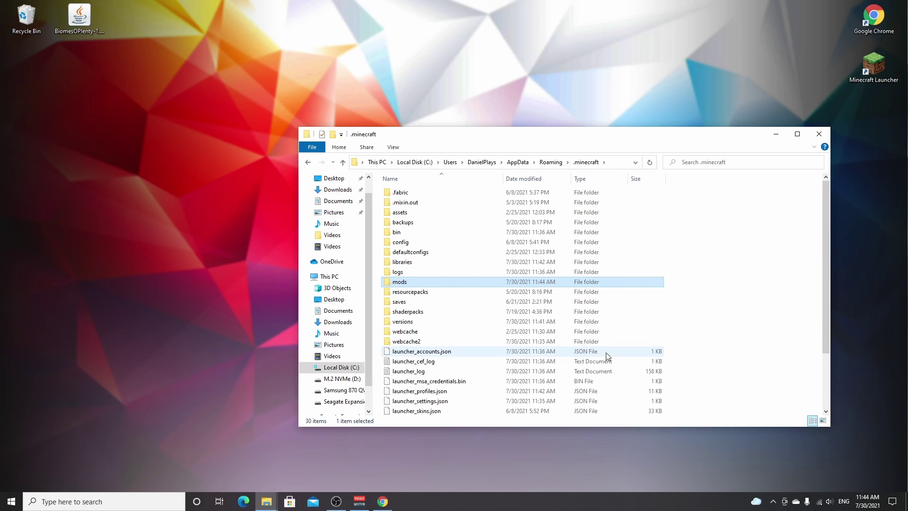
# Move the BiomesOPlenty-1.17.1-14.0.0.16-universal file from the desktop into the mods folder and close the folder window
pyautogui.doubleClick(430, 283)
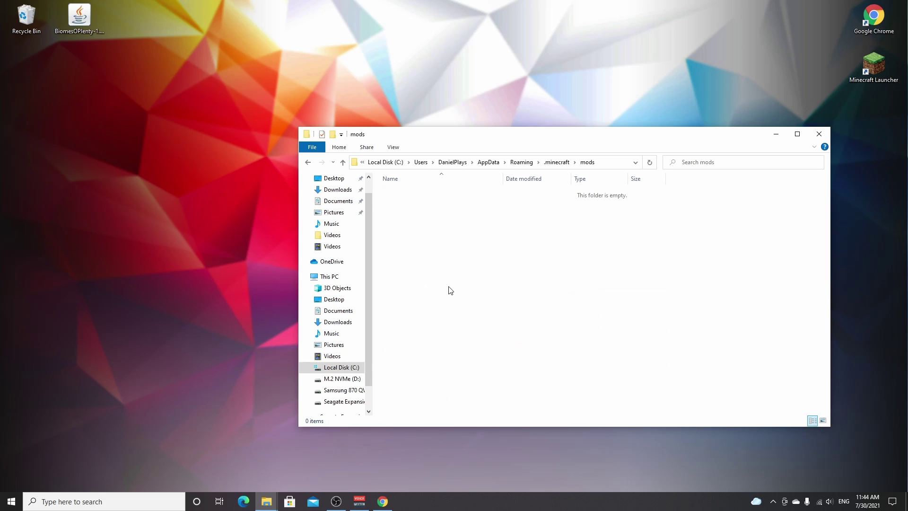
pyautogui.moveTo(79, 17); pyautogui.dragTo(430, 224)
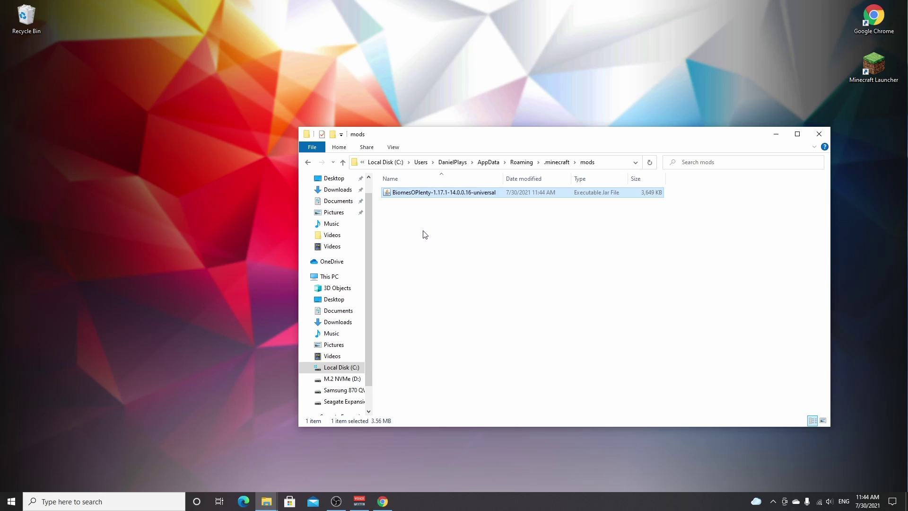
pyautogui.click(431, 238)
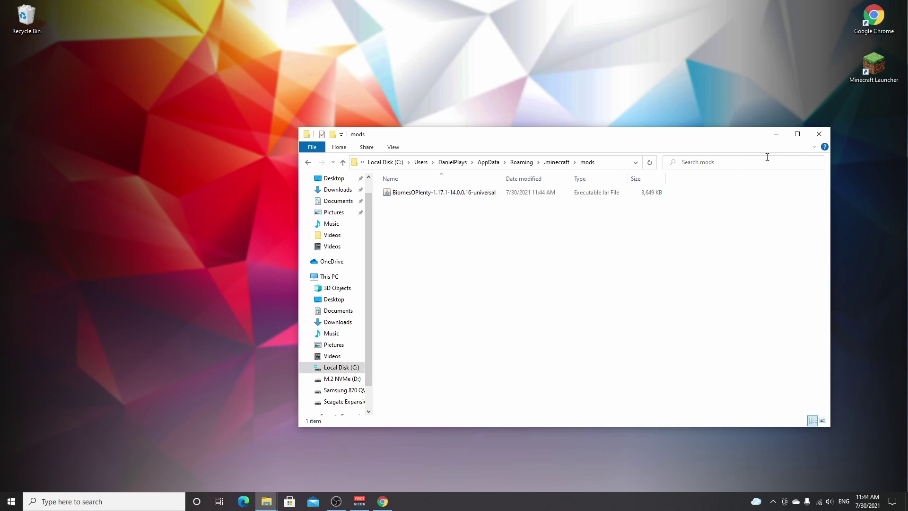
pyautogui.click(822, 136)
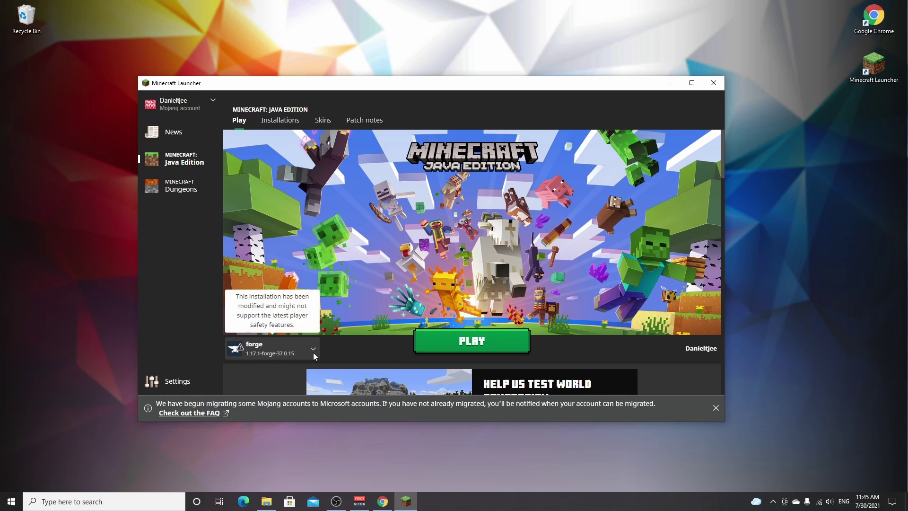
# Launch the forge 1.17.1-forge-37.0.15 installation from the Minecraft Launcher, accepting the risks and turning off further warnings for it
pyautogui.click(314, 352)
pyautogui.click(302, 353)
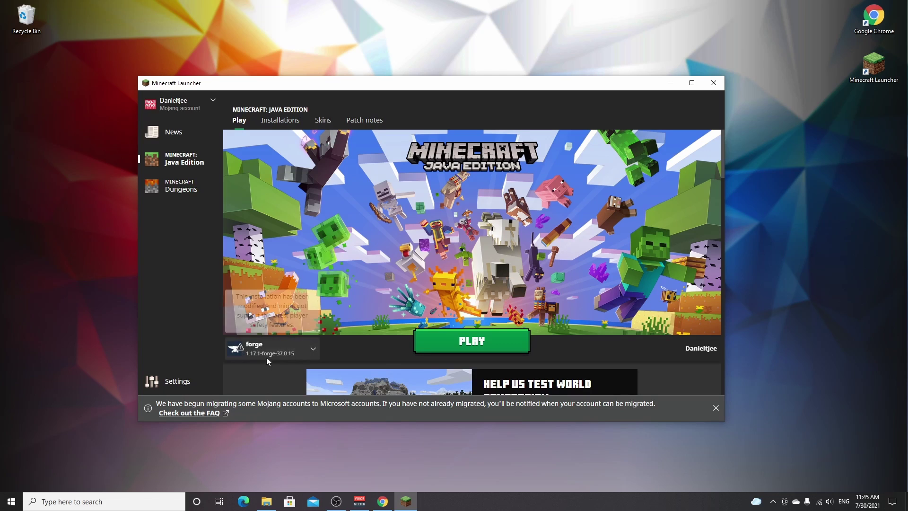
pyautogui.click(424, 340)
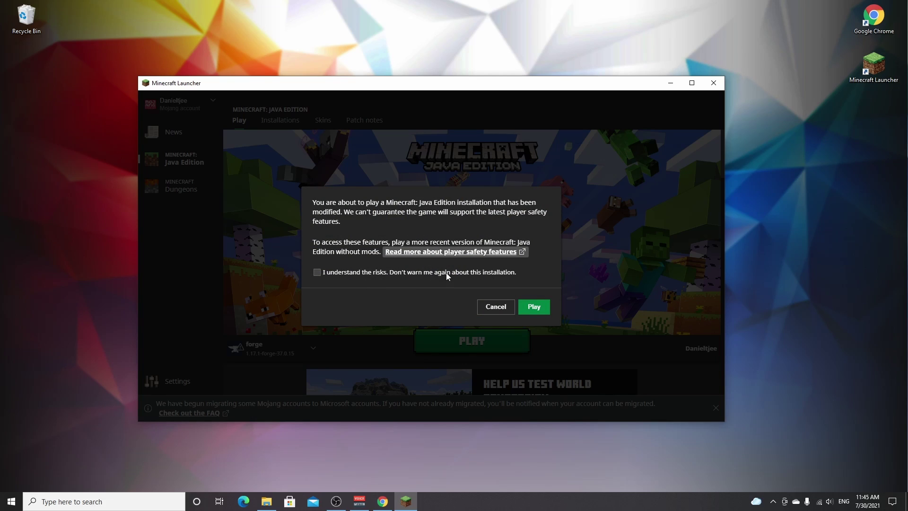
pyautogui.click(389, 274)
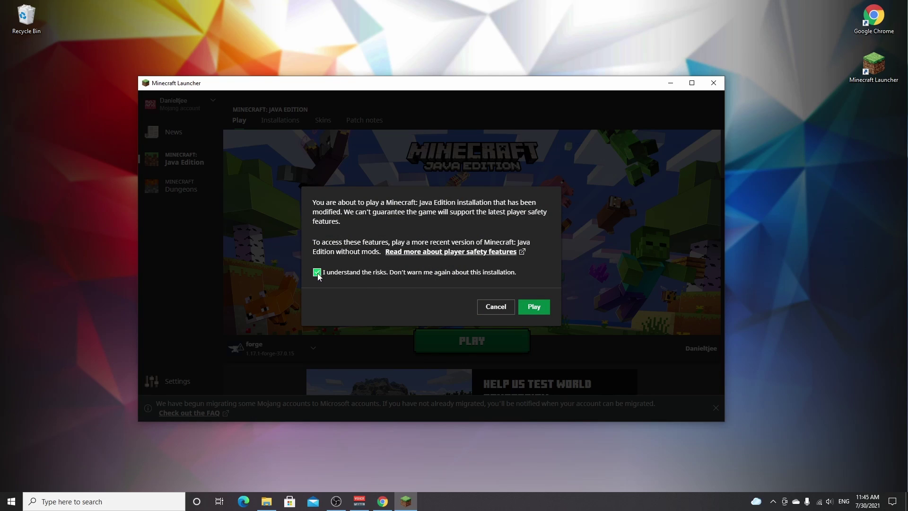
pyautogui.click(534, 307)
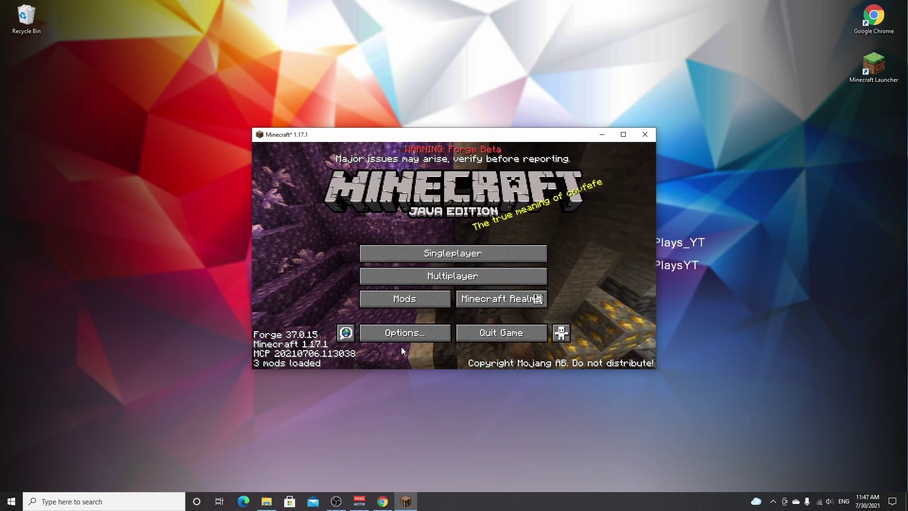
# Examine the Minecraft, Forge and Biomes O' Plenty entries in the game's mod list and return to the title screen
pyautogui.click(407, 300)
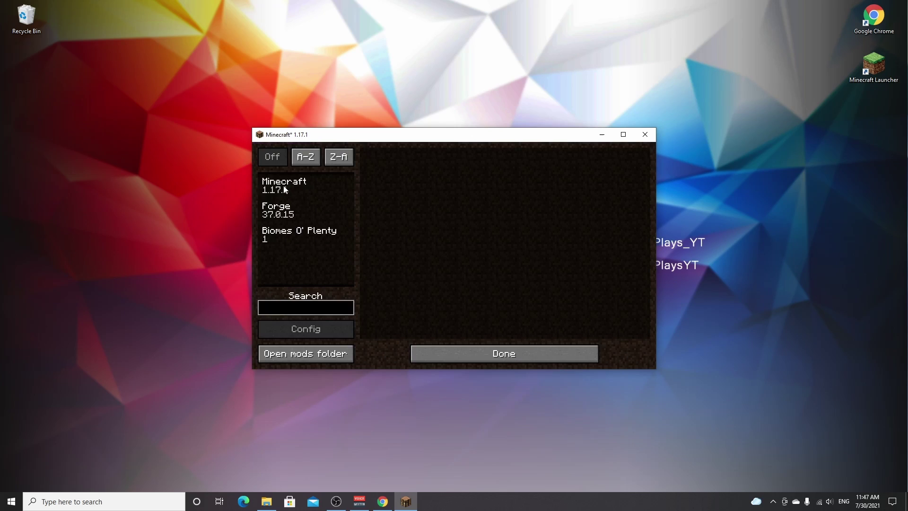
pyautogui.click(285, 186)
pyautogui.click(298, 213)
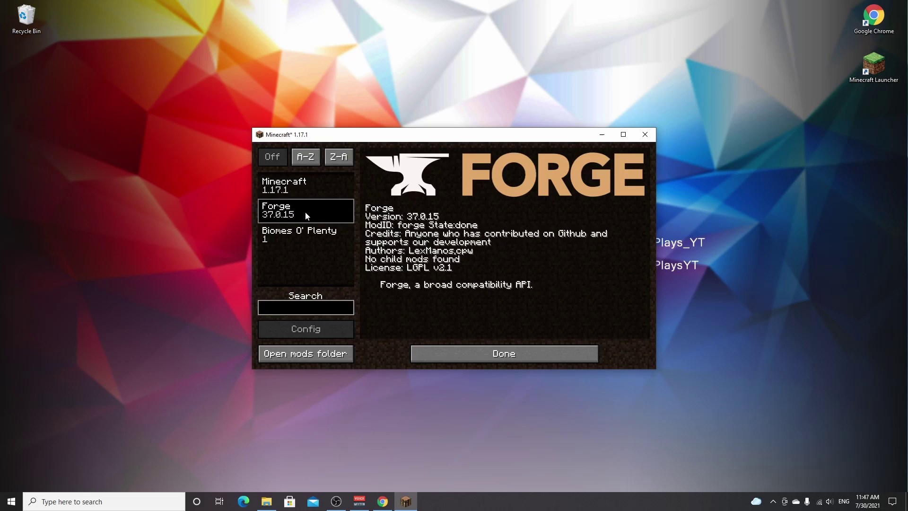
pyautogui.click(298, 236)
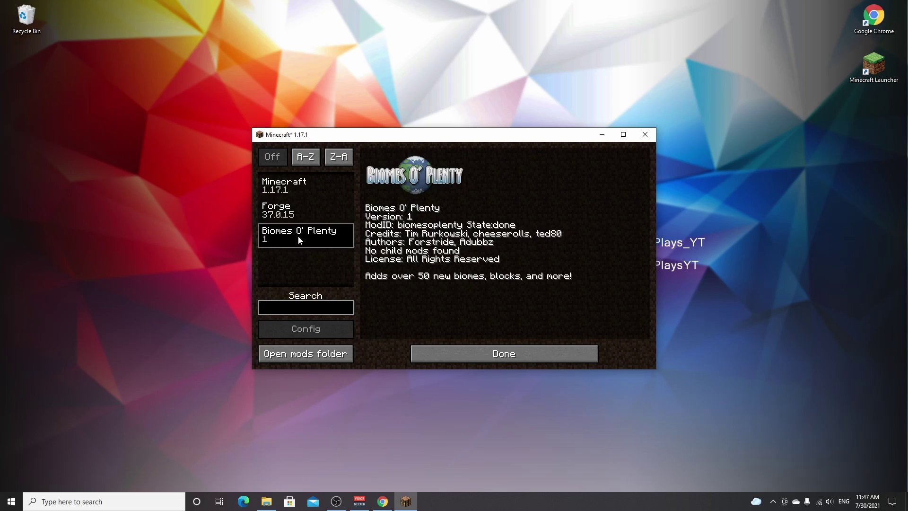
pyautogui.click(504, 358)
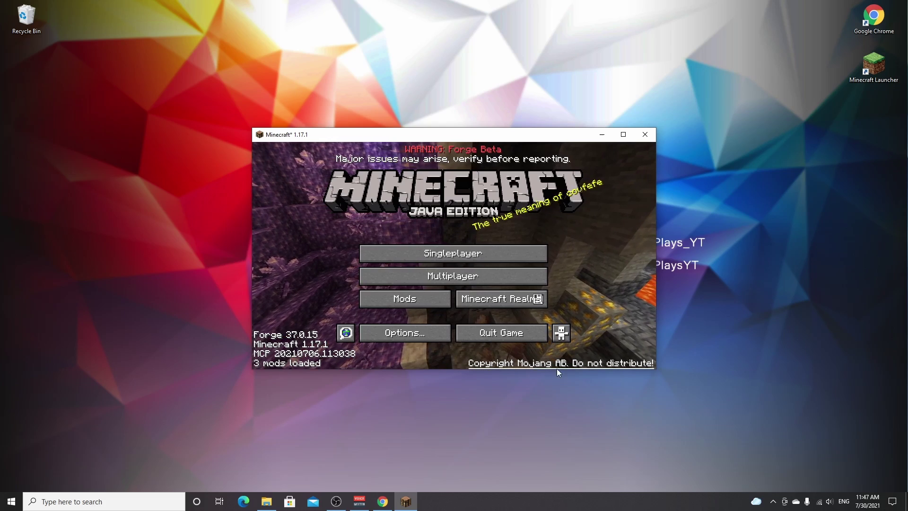
# Create a singleplayer world named New World with the Biomes O' Plenty world type and proceed despite its experimental settings
pyautogui.click(443, 255)
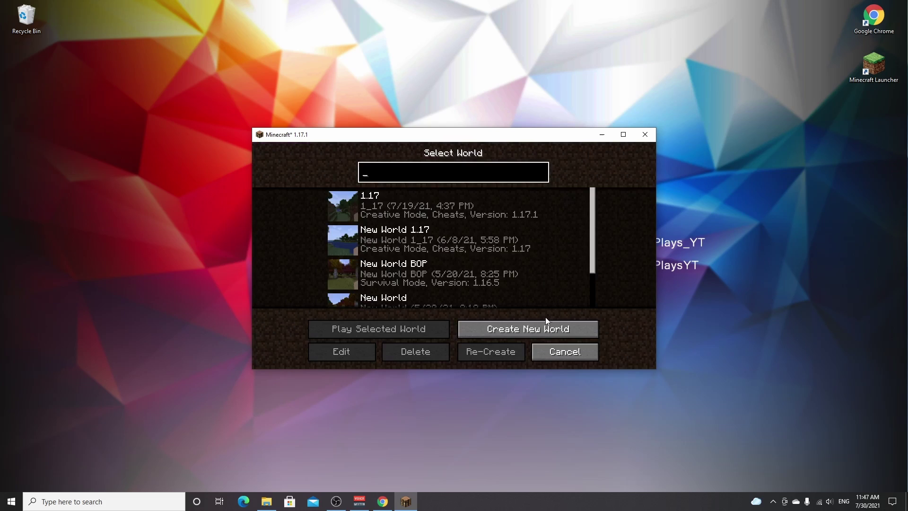
pyautogui.click(525, 330)
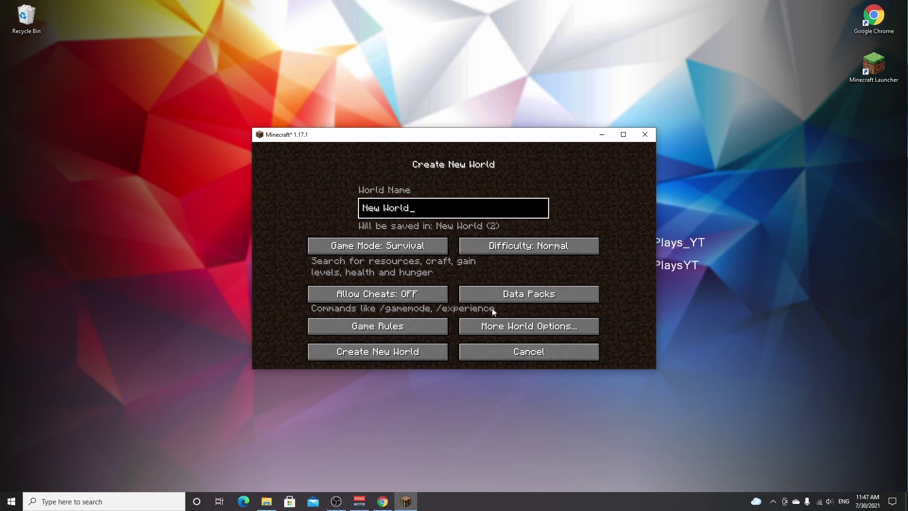
pyautogui.click(521, 329)
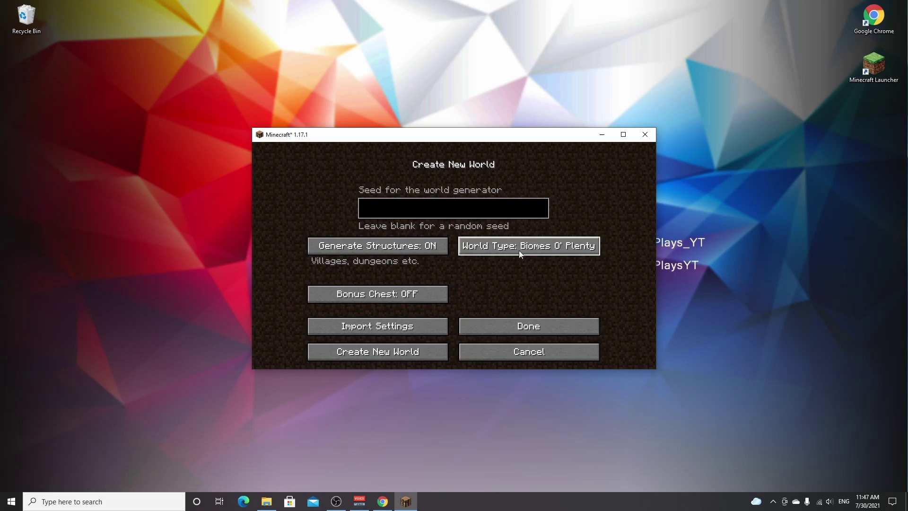
pyautogui.click(542, 325)
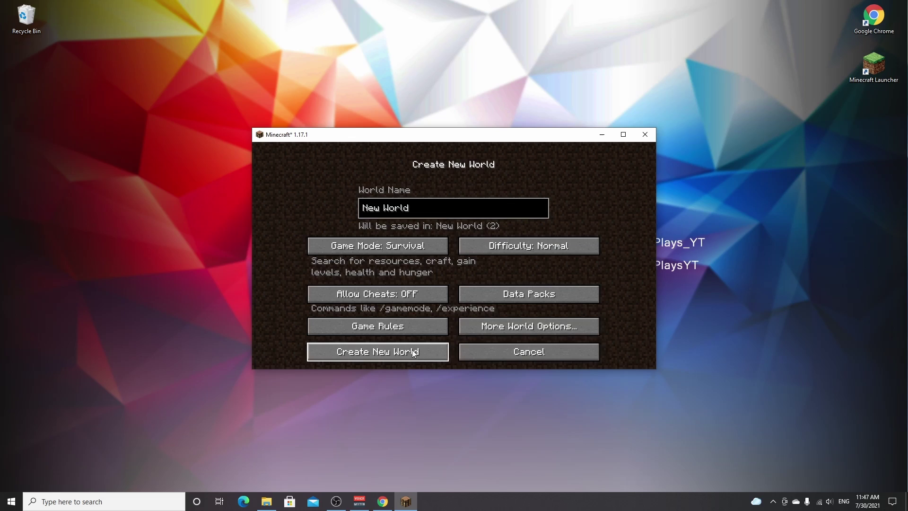
pyautogui.click(378, 352)
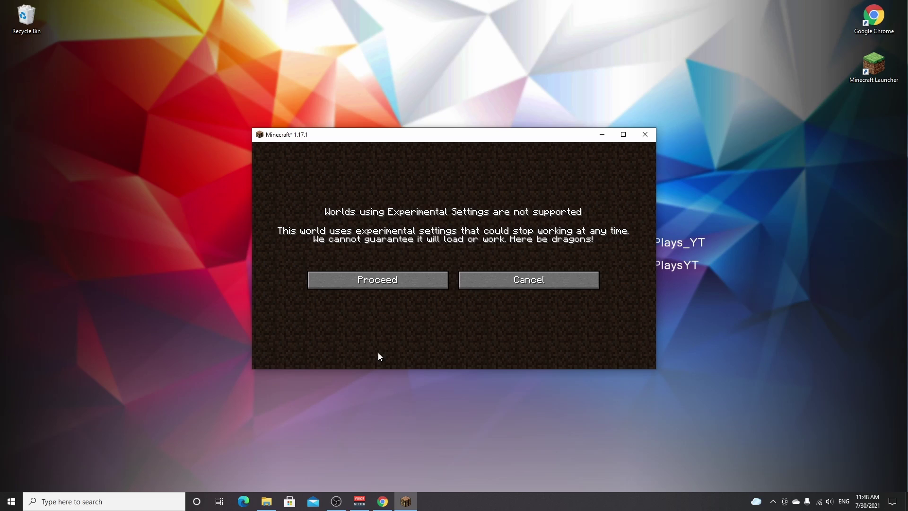
pyautogui.click(377, 282)
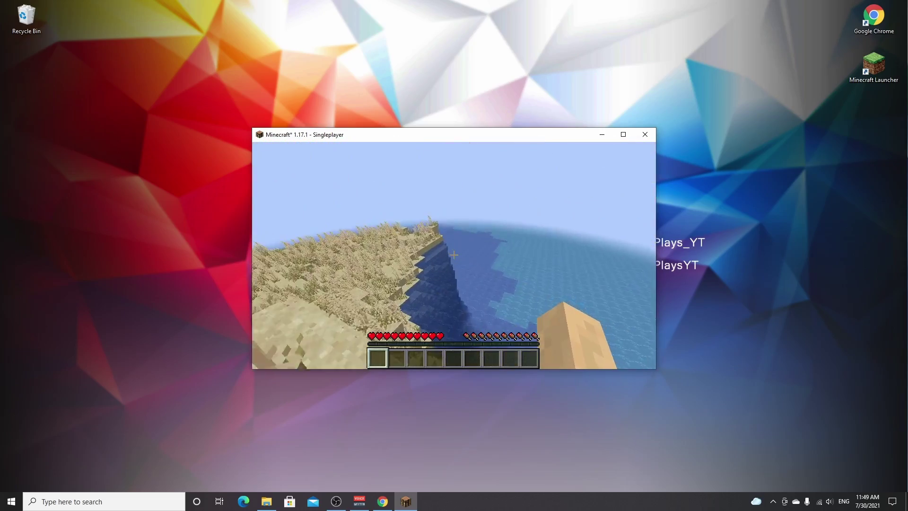
pyautogui.moveTo(454, 255)
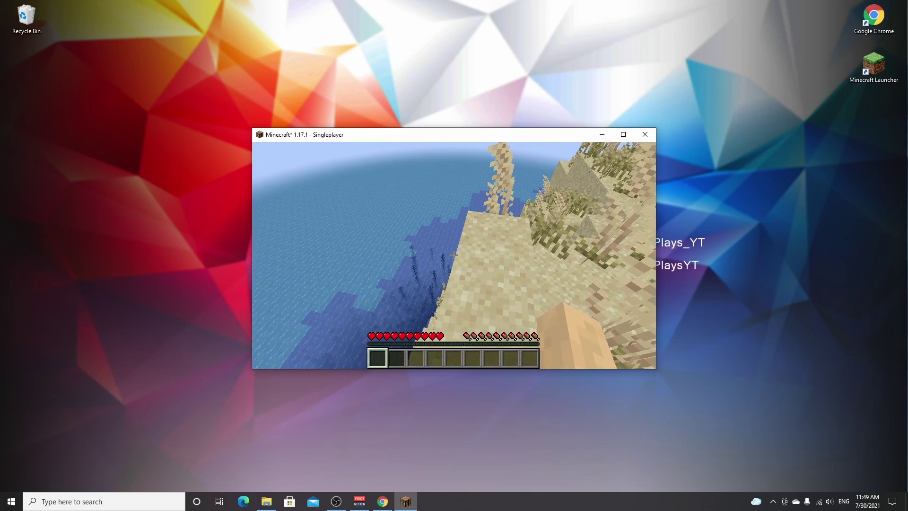